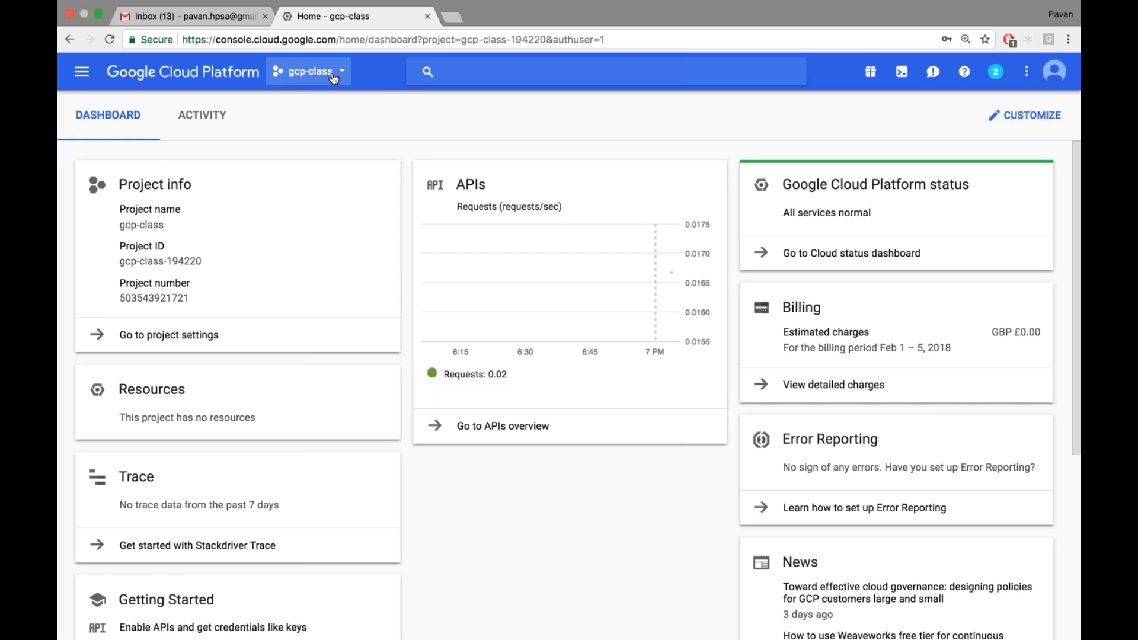
Open the Compute Engine VM instances page and start creating a new instance.
{"action": "left_click", "coordinate": [81, 71]}
{"action": "mouse_move", "coordinate": [142, 478]}
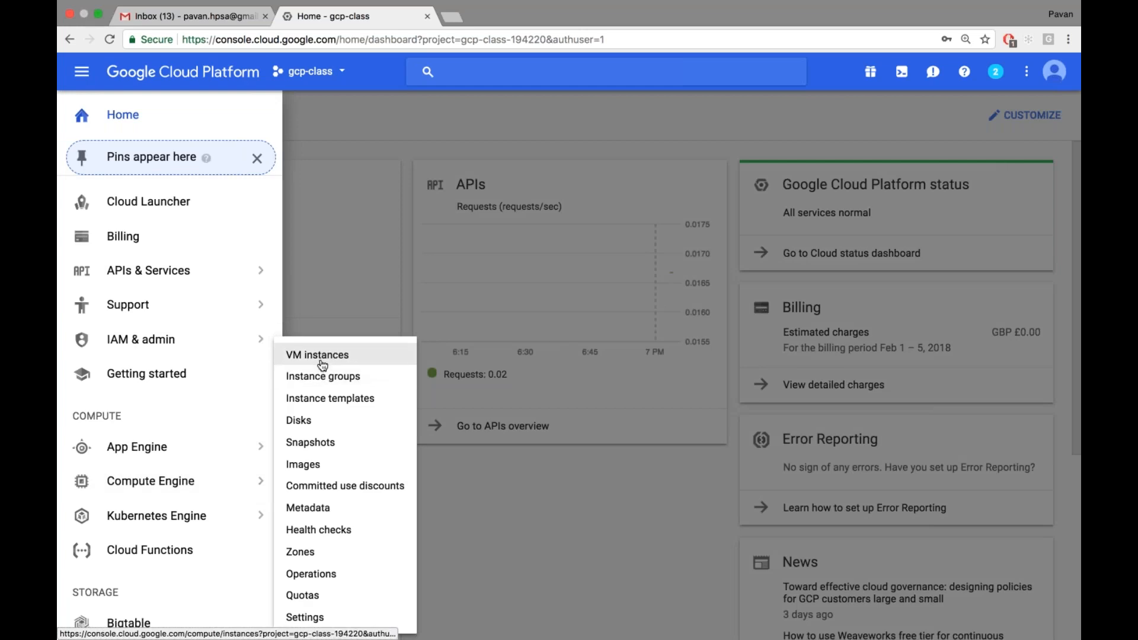
{"action": "left_click", "coordinate": [322, 359]}
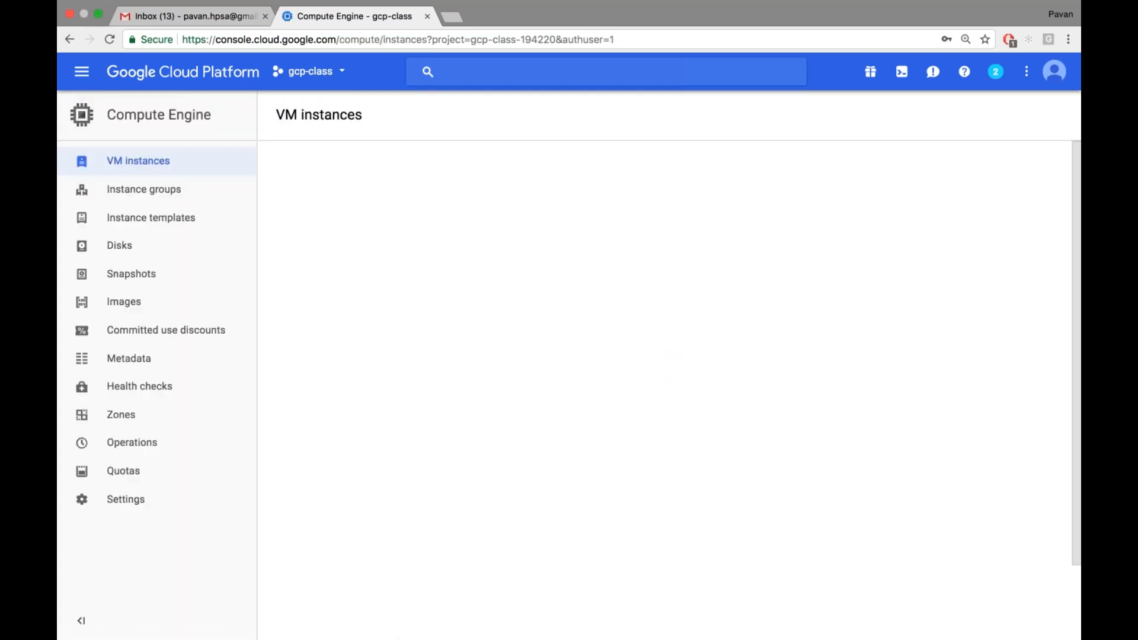
{"action": "left_click", "coordinate": [546, 356]}
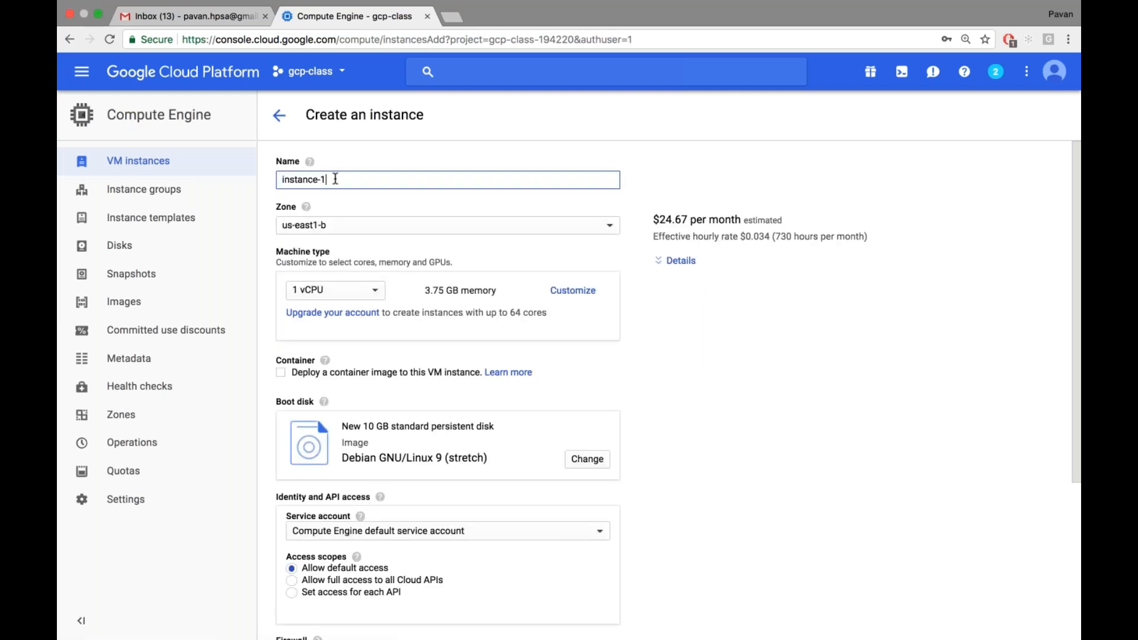
Name the new instance windows-system and keep us-east1-b as its zone.
{"action": "key", "text": "super+a"}
{"action": "type", "text": "wo"}
{"action": "key", "text": "BackSpace"}
{"action": "type", "text": "indows-system"}
{"action": "left_click", "coordinate": [317, 228]}
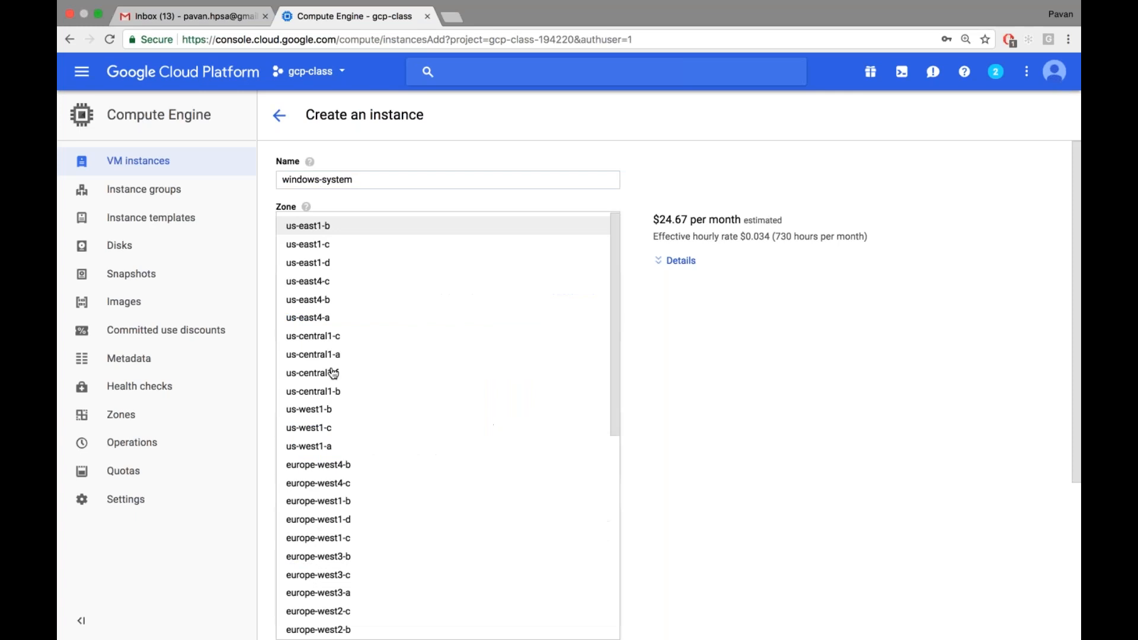
{"action": "left_click", "coordinate": [358, 230]}
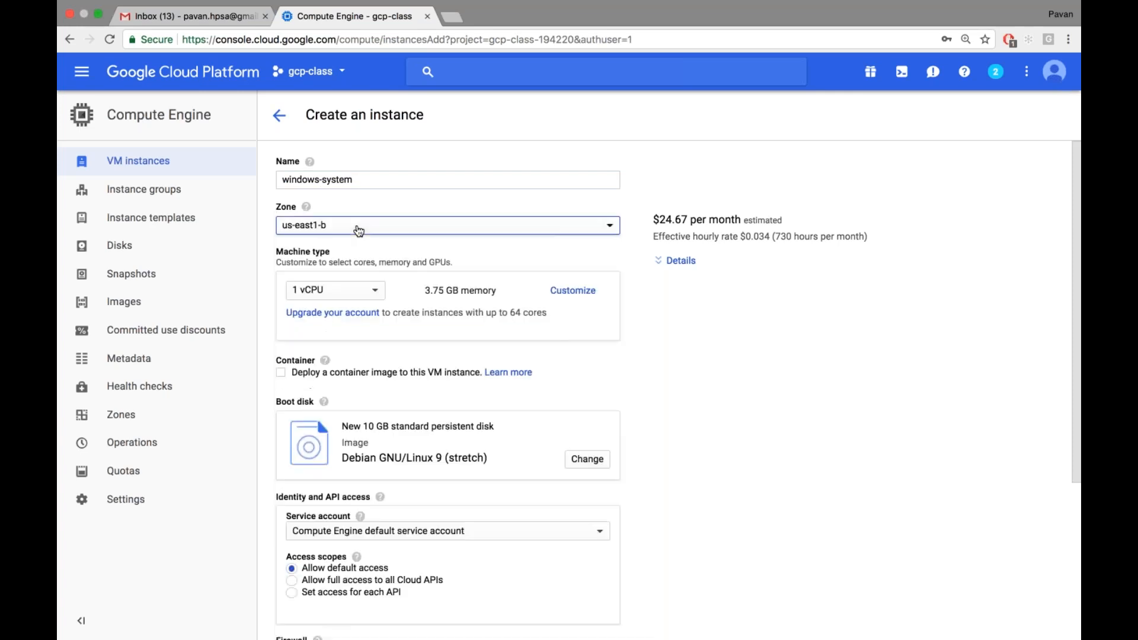
Customize the machine type to 1 shared vCPU with 1.7 GB of memory.
{"action": "left_click", "coordinate": [579, 292]}
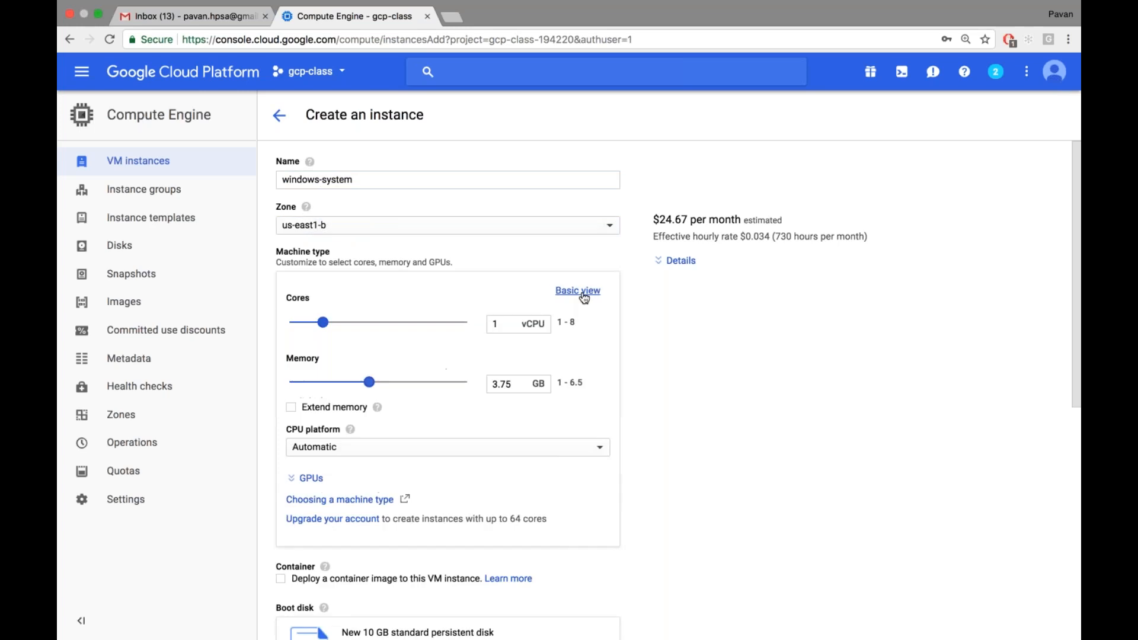
{"action": "left_click", "coordinate": [578, 291]}
{"action": "left_click", "coordinate": [581, 293]}
{"action": "left_click", "coordinate": [326, 321]}
{"action": "left_click", "coordinate": [327, 321]}
{"action": "left_click_drag", "start_coordinate": [379, 382], "coordinate": [306, 382]}
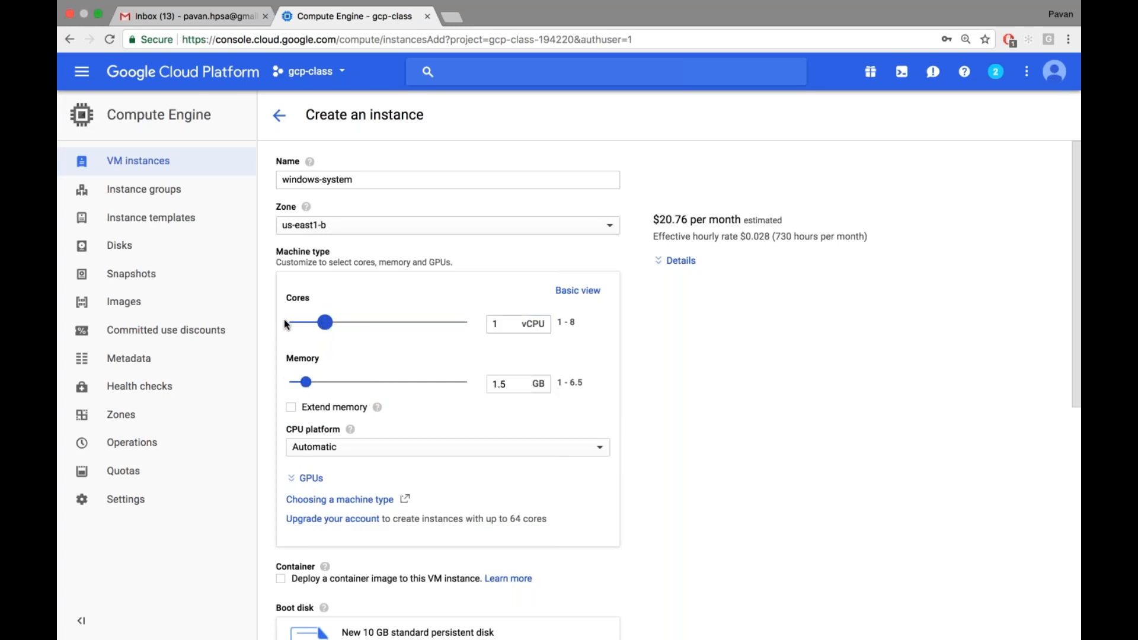
{"action": "left_click_drag", "start_coordinate": [324, 322], "coordinate": [284, 323]}
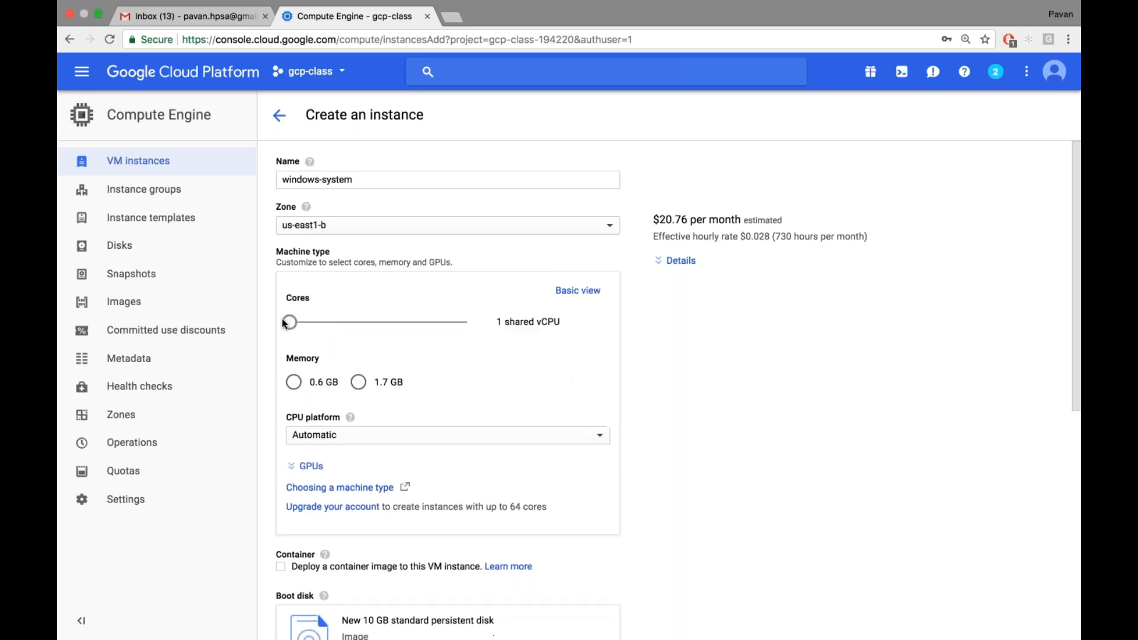
{"action": "left_click", "coordinate": [358, 382]}
Browse the available OS images for the boot disk, cancel the selection, and check the instance's estimated monthly cost.
{"action": "scroll", "coordinate": [424, 407], "scroll_direction": "down", "scroll_amount": 3}
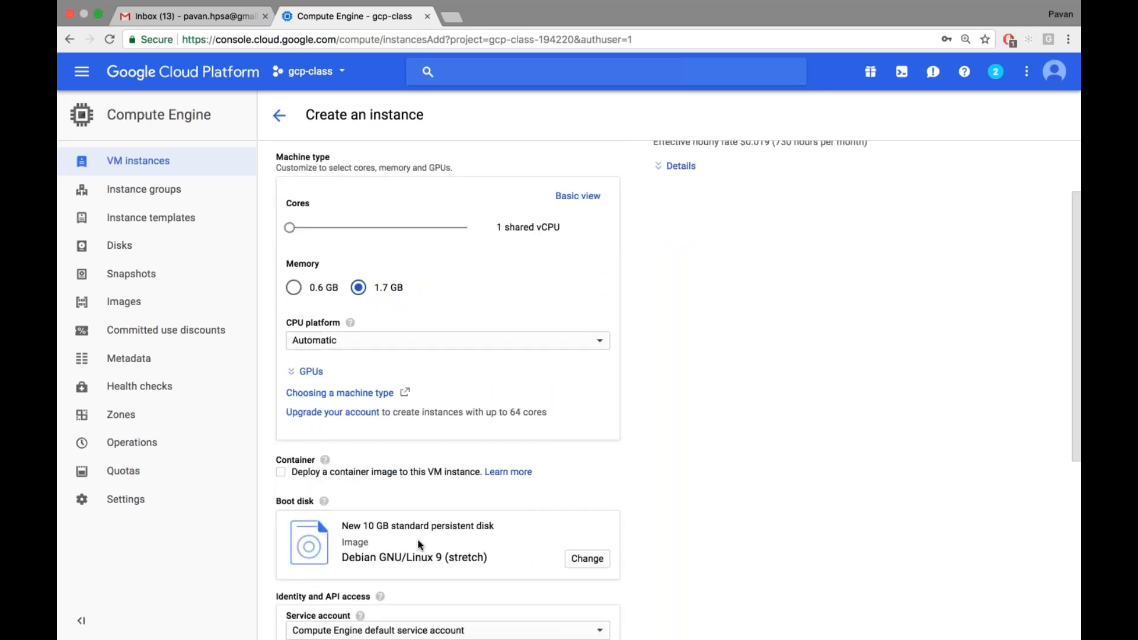
{"action": "left_click", "coordinate": [591, 564]}
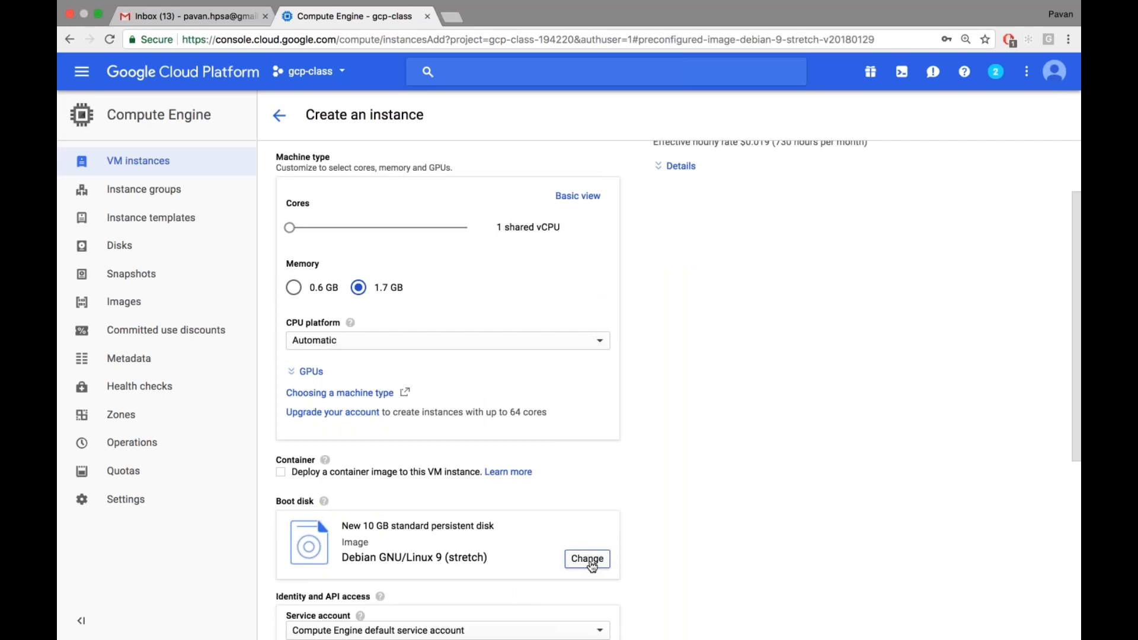
{"action": "scroll", "coordinate": [370, 333], "scroll_direction": "down", "scroll_amount": 5}
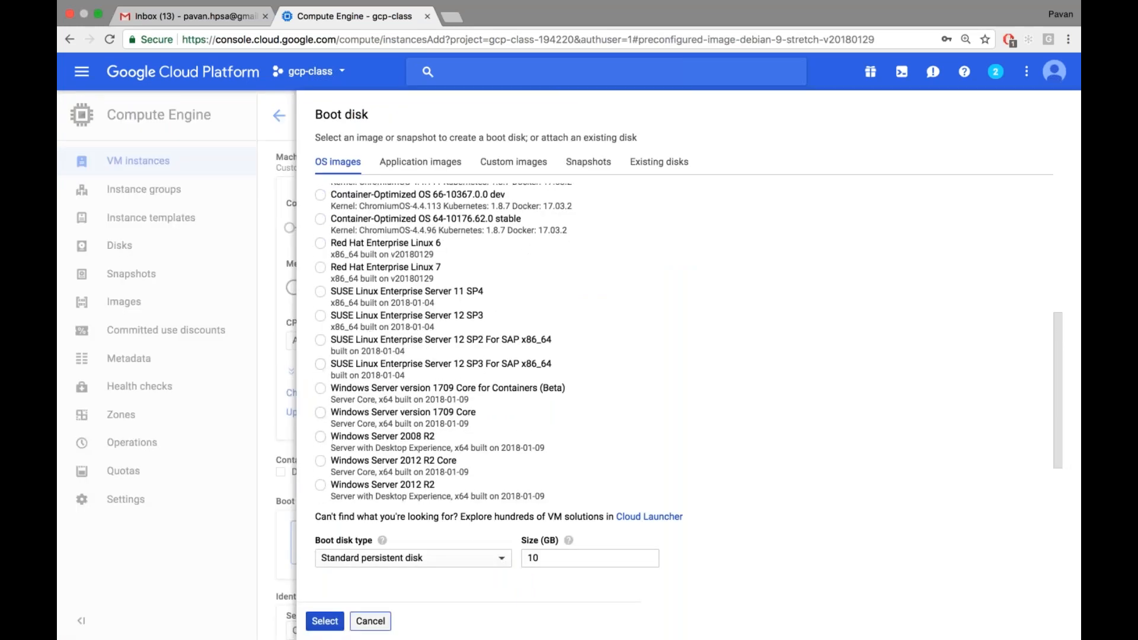
{"action": "left_click", "coordinate": [370, 621]}
{"action": "scroll", "coordinate": [735, 282], "scroll_direction": "up", "scroll_amount": 2}
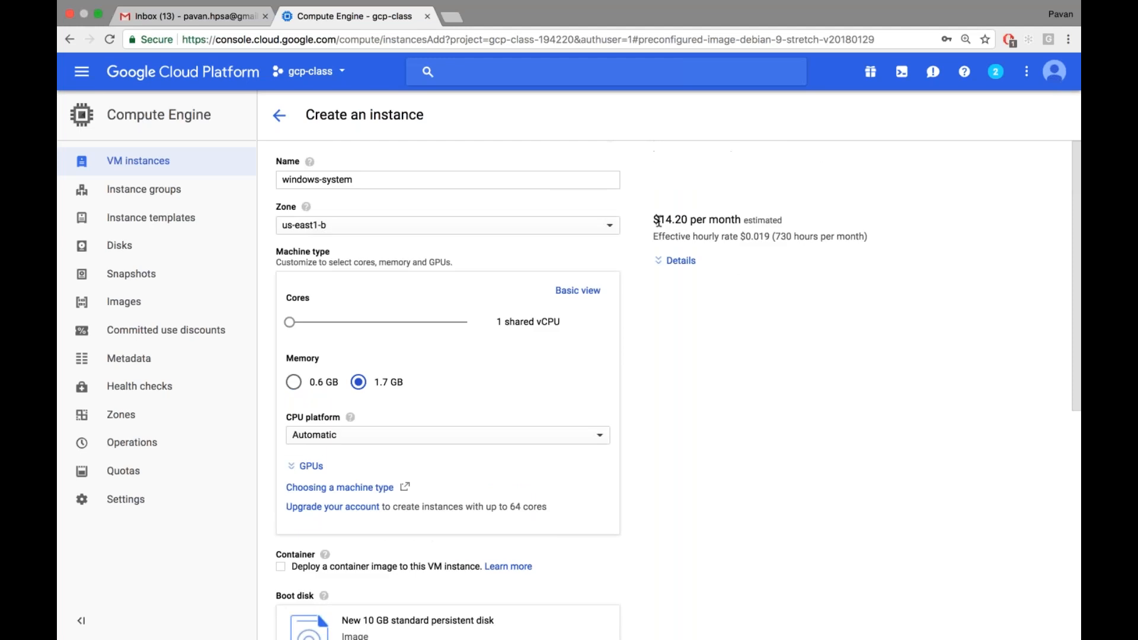
{"action": "left_click_drag", "start_coordinate": [654, 221], "coordinate": [696, 220]}
Reopen the boot disk selection and choose the Windows Server 2012 R2 image with Desktop Experience.
{"action": "scroll", "coordinate": [563, 356], "scroll_direction": "down", "scroll_amount": 2}
{"action": "left_click", "coordinate": [592, 523]}
{"action": "scroll", "coordinate": [449, 444], "scroll_direction": "down", "scroll_amount": 3}
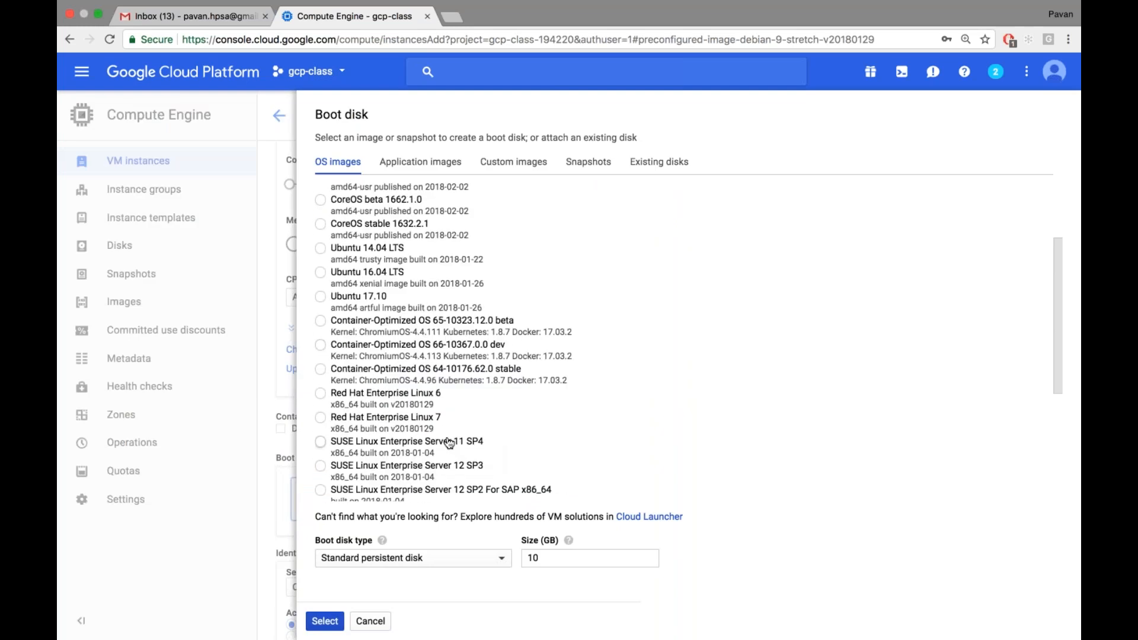
{"action": "scroll", "coordinate": [448, 443], "scroll_direction": "down", "scroll_amount": 3}
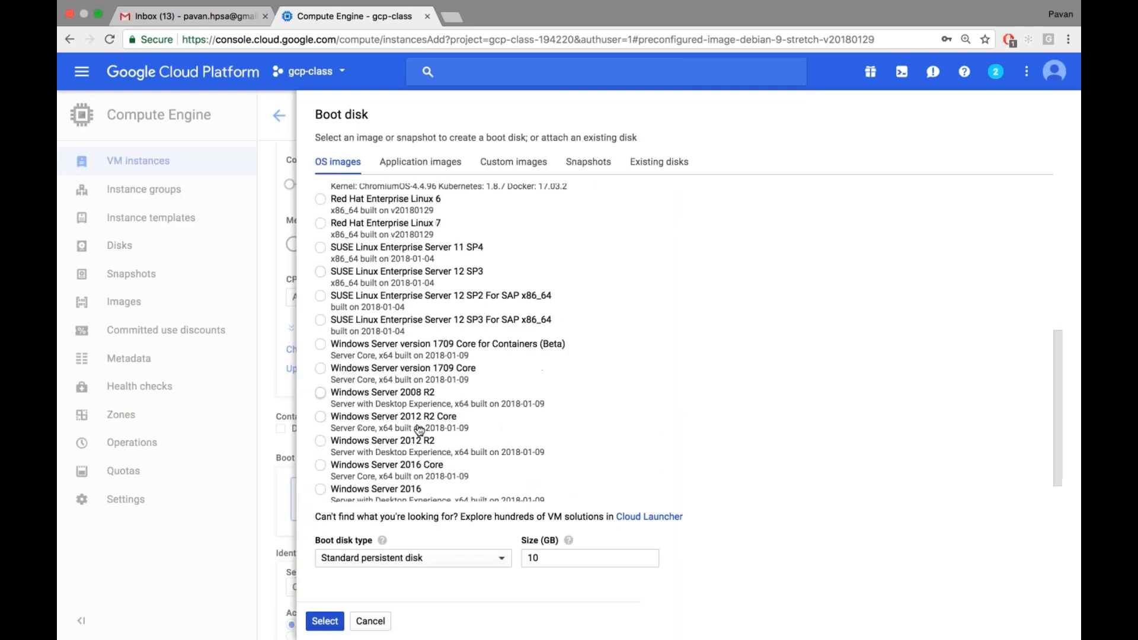
{"action": "scroll", "coordinate": [419, 430], "scroll_direction": "down", "scroll_amount": 1}
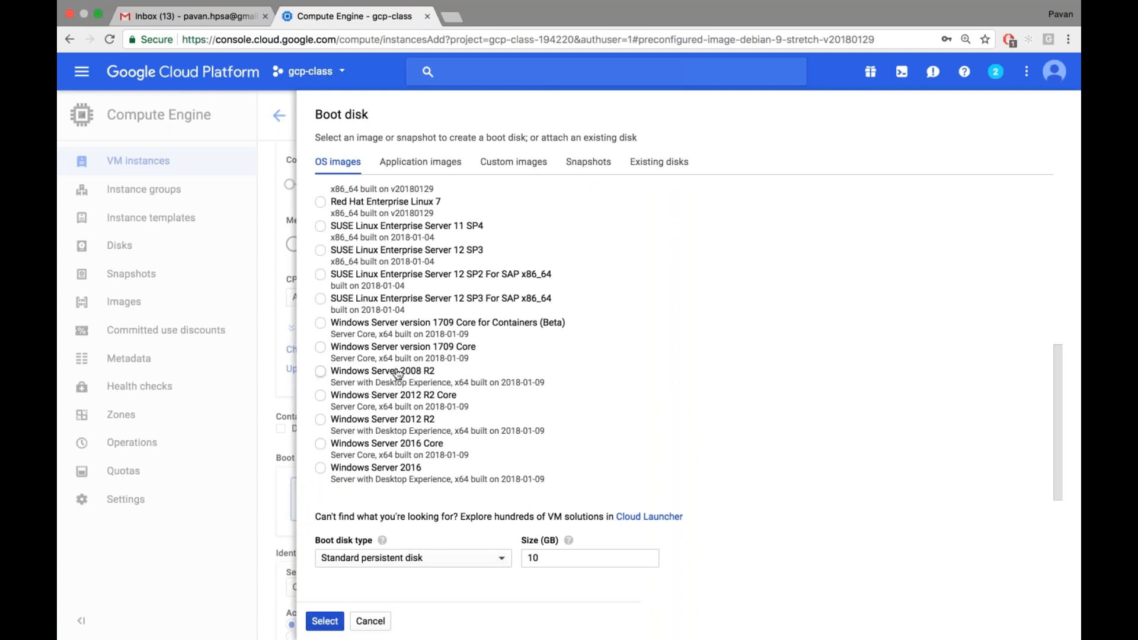
{"action": "left_click", "coordinate": [385, 432]}
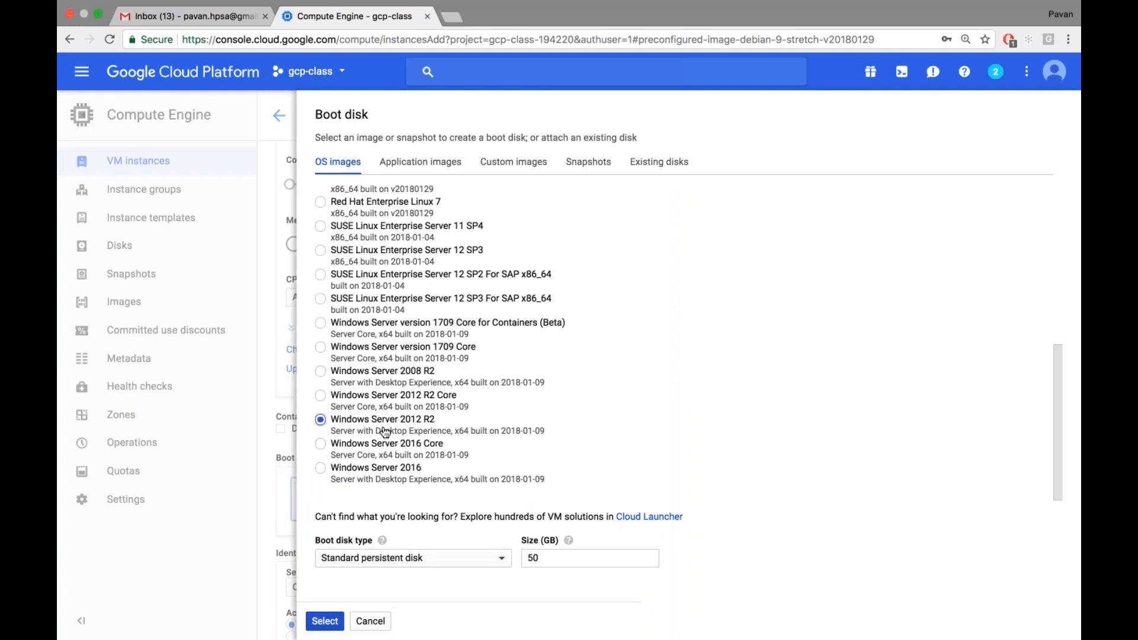
Try a boot disk size of 30 GB, set it to 50 GB instead, and apply the boot disk selection.
{"action": "double_click", "coordinate": [544, 560]}
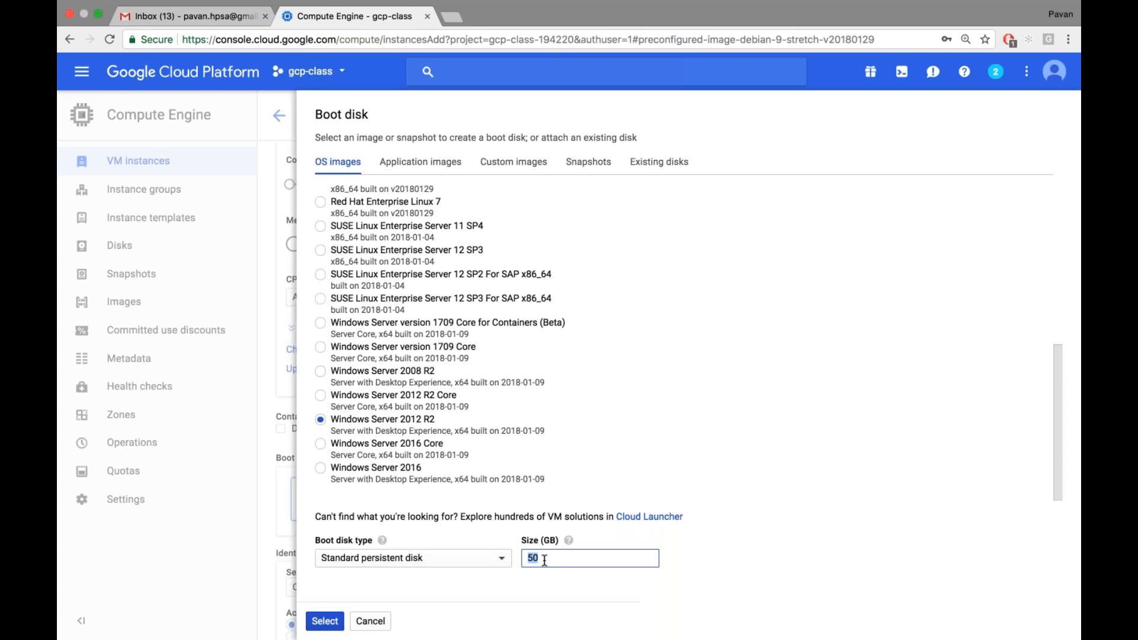
{"action": "type", "text": "30"}
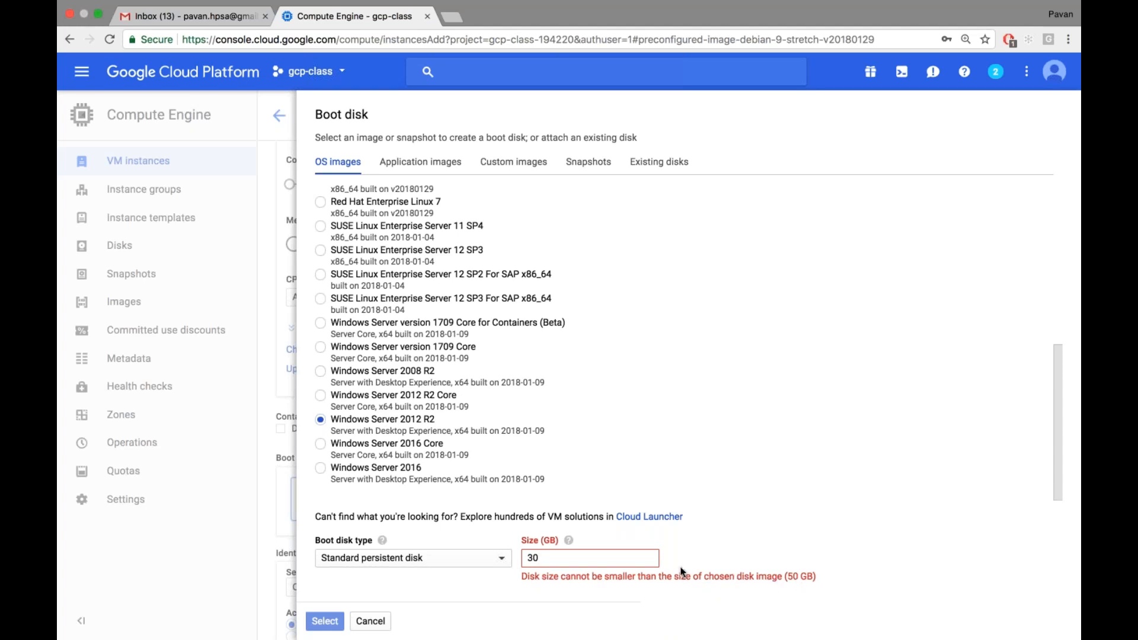
{"action": "double_click", "coordinate": [581, 556]}
{"action": "type", "text": "50"}
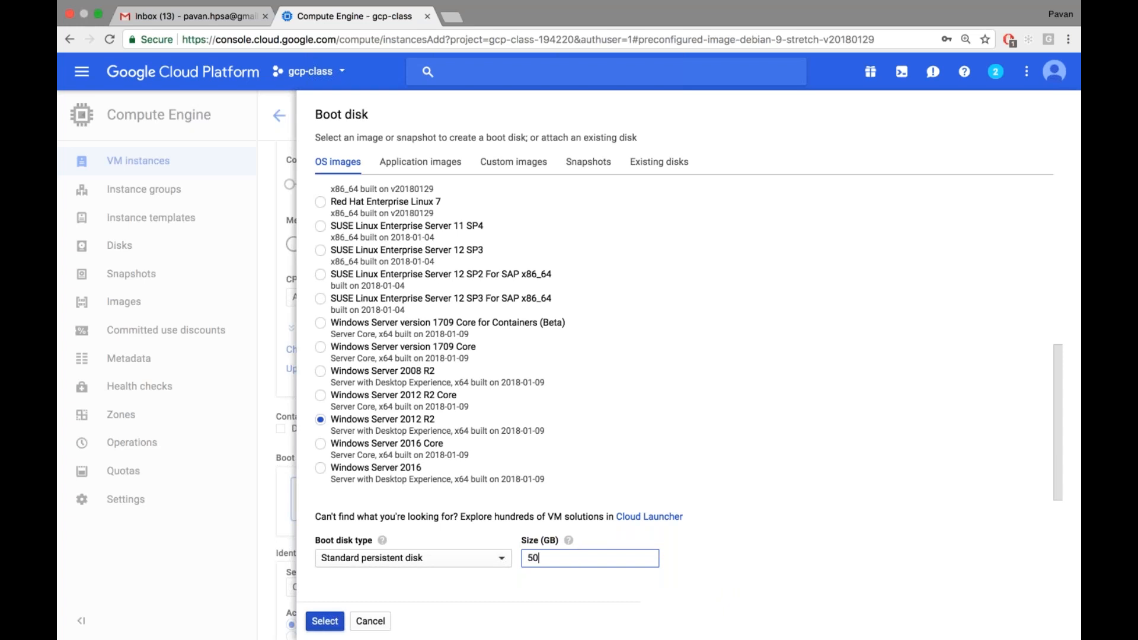
{"action": "left_click", "coordinate": [325, 622]}
Check the estimated monthly cost of the instance with the Windows boot disk.
{"action": "scroll", "coordinate": [743, 303], "scroll_direction": "up", "scroll_amount": 3}
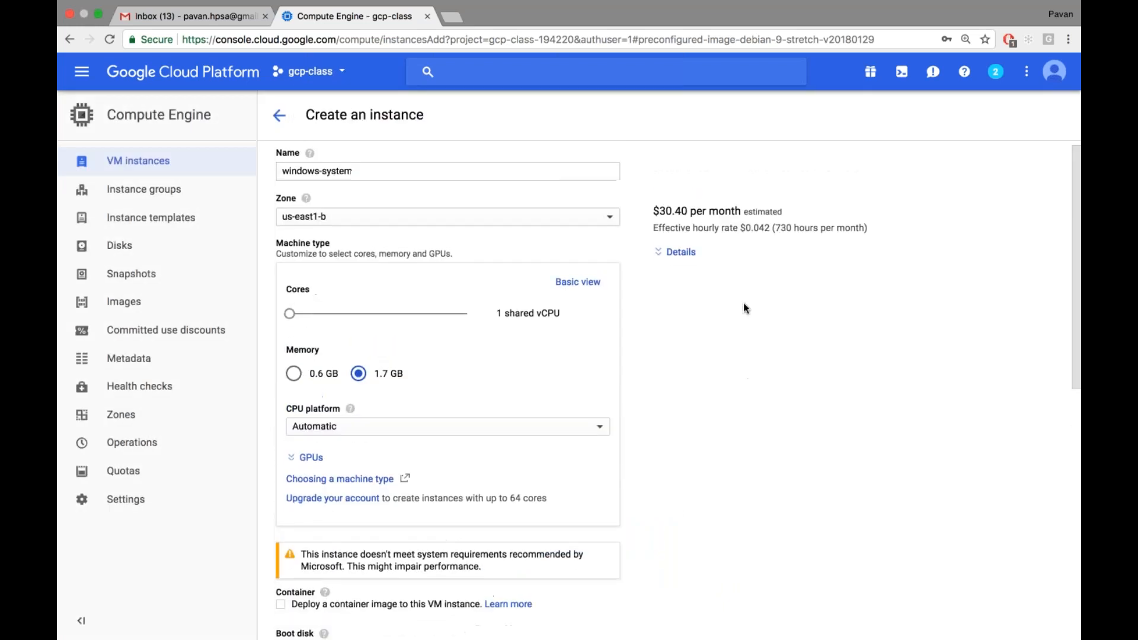
{"action": "left_click_drag", "start_coordinate": [652, 215], "coordinate": [691, 217]}
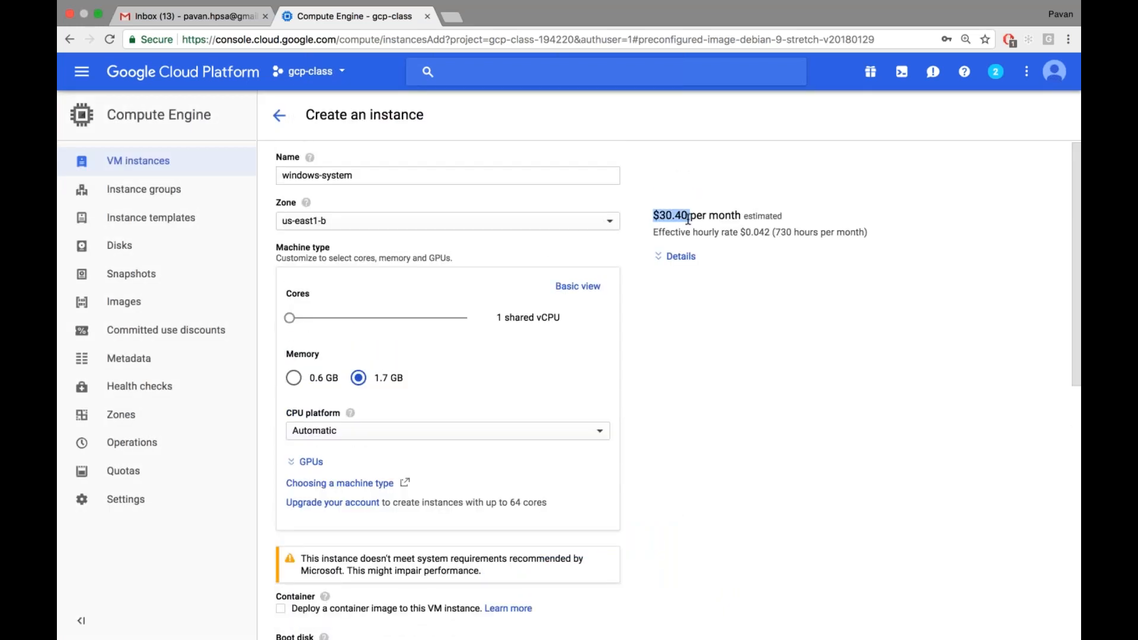
{"action": "left_click", "coordinate": [652, 216]}
{"action": "left_click_drag", "start_coordinate": [653, 217], "coordinate": [684, 217]}
Allow full access to all Cloud APIs in the access scopes and create the instance.
{"action": "scroll", "coordinate": [666, 221], "scroll_direction": "down", "scroll_amount": 5}
{"action": "scroll", "coordinate": [611, 330], "scroll_direction": "down", "scroll_amount": 3}
{"action": "left_click", "coordinate": [292, 466]}
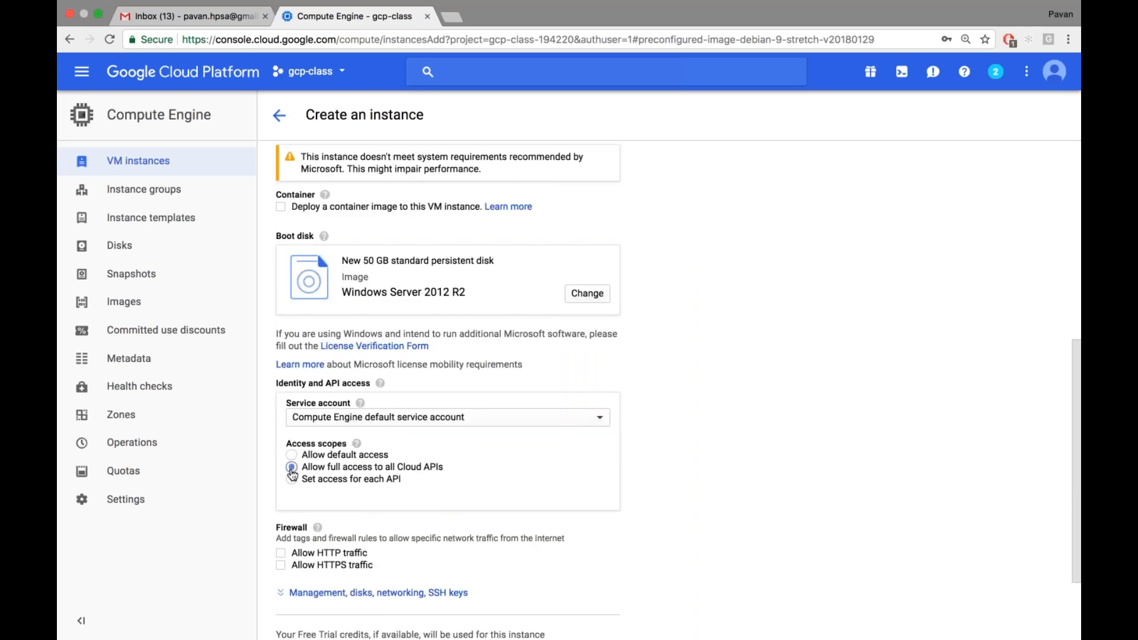
{"action": "scroll", "coordinate": [335, 478], "scroll_direction": "down", "scroll_amount": 2}
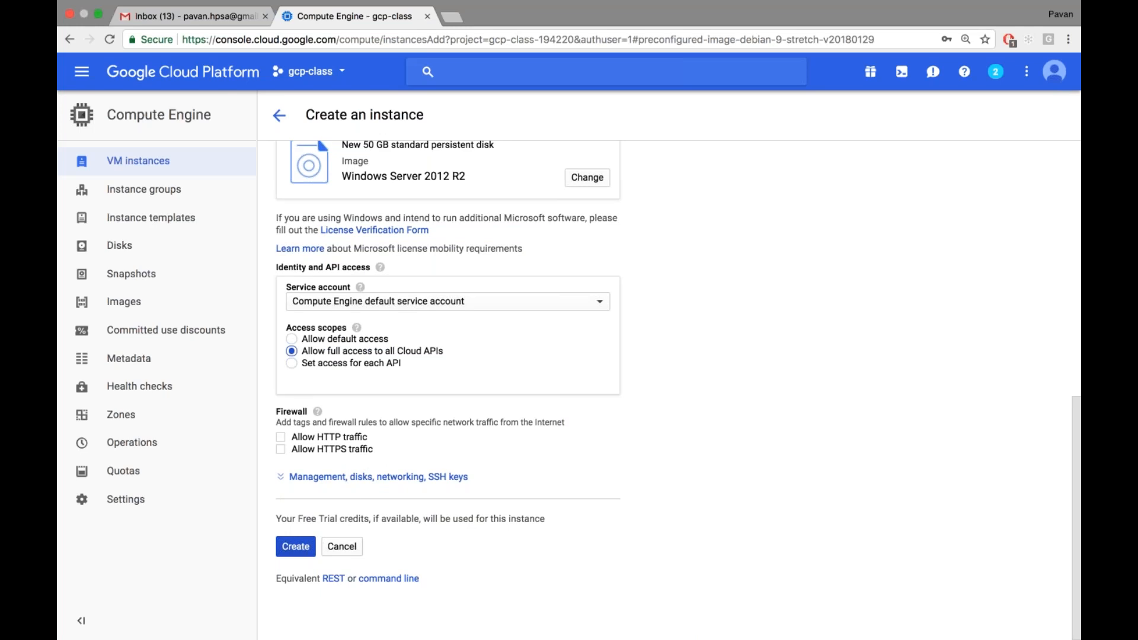
{"action": "left_click", "coordinate": [298, 550]}
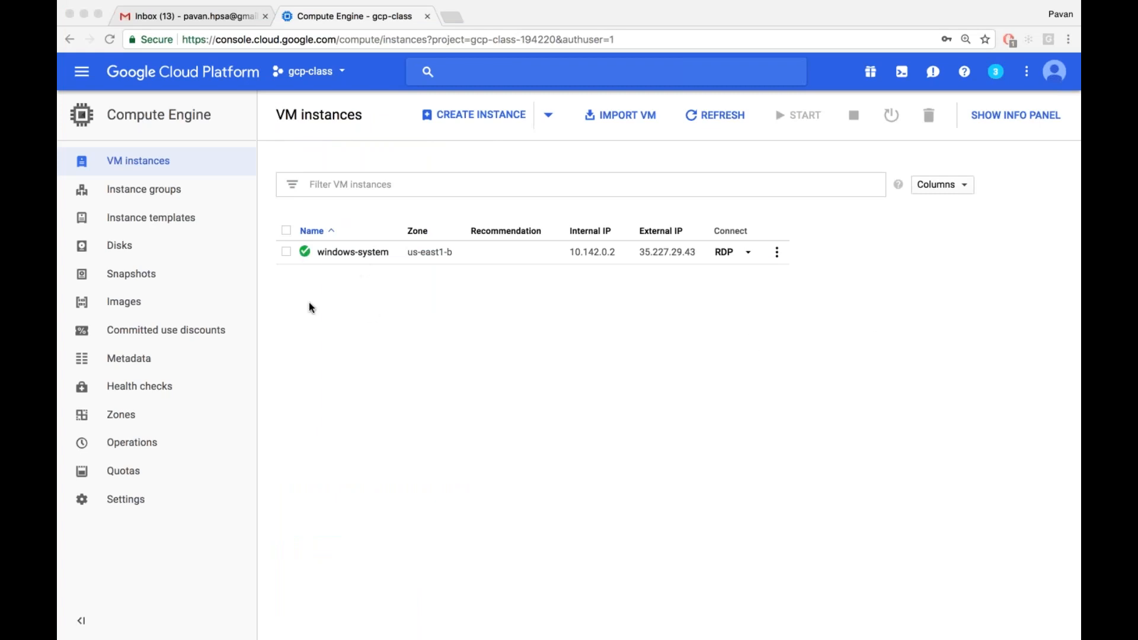
Open the details page of the windows-system instance.
{"action": "left_click", "coordinate": [351, 331]}
{"action": "mouse_move", "coordinate": [303, 253]}
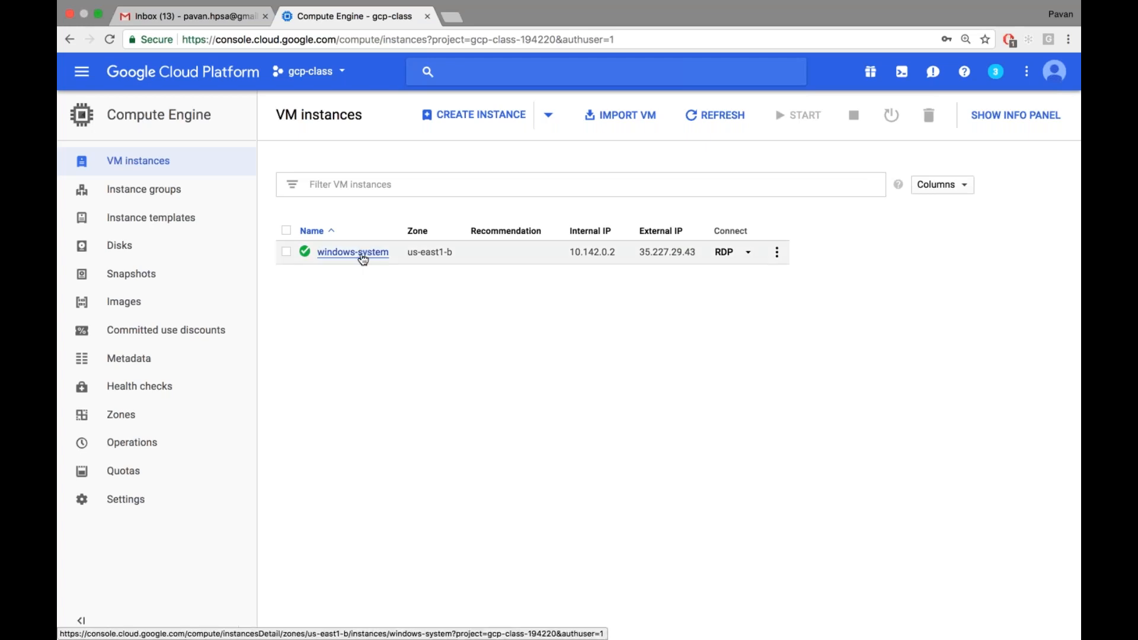
{"action": "left_click", "coordinate": [359, 252]}
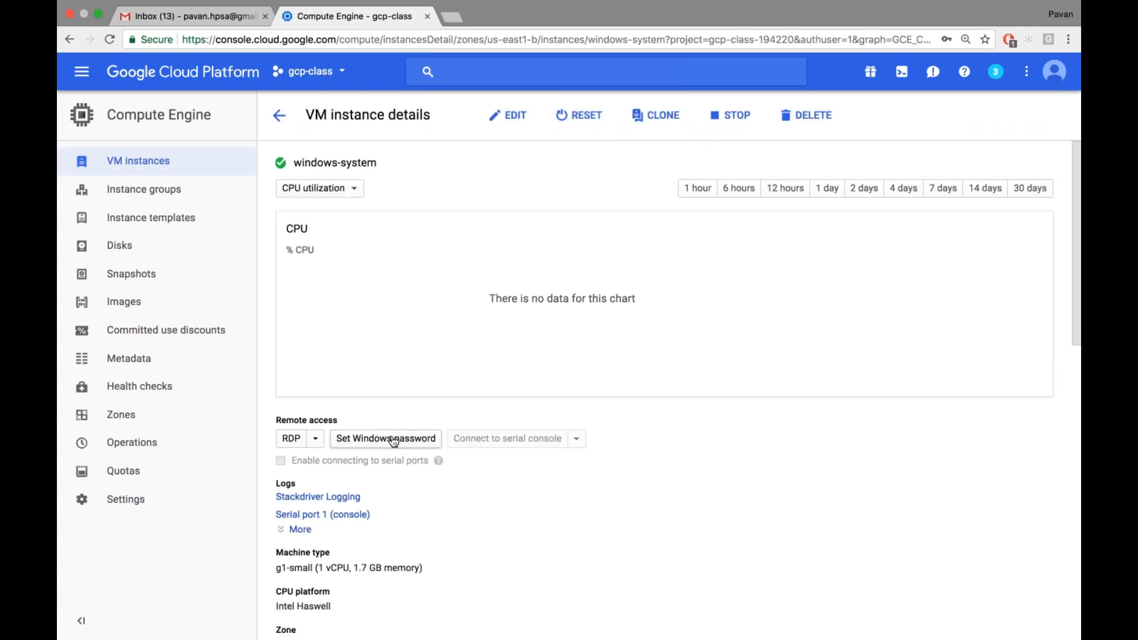
Generate a new Windows password for the instance using the prefilled account username.
{"action": "scroll", "coordinate": [394, 441], "scroll_direction": "up", "scroll_amount": 3}
{"action": "scroll", "coordinate": [394, 442], "scroll_direction": "left", "scroll_amount": 5}
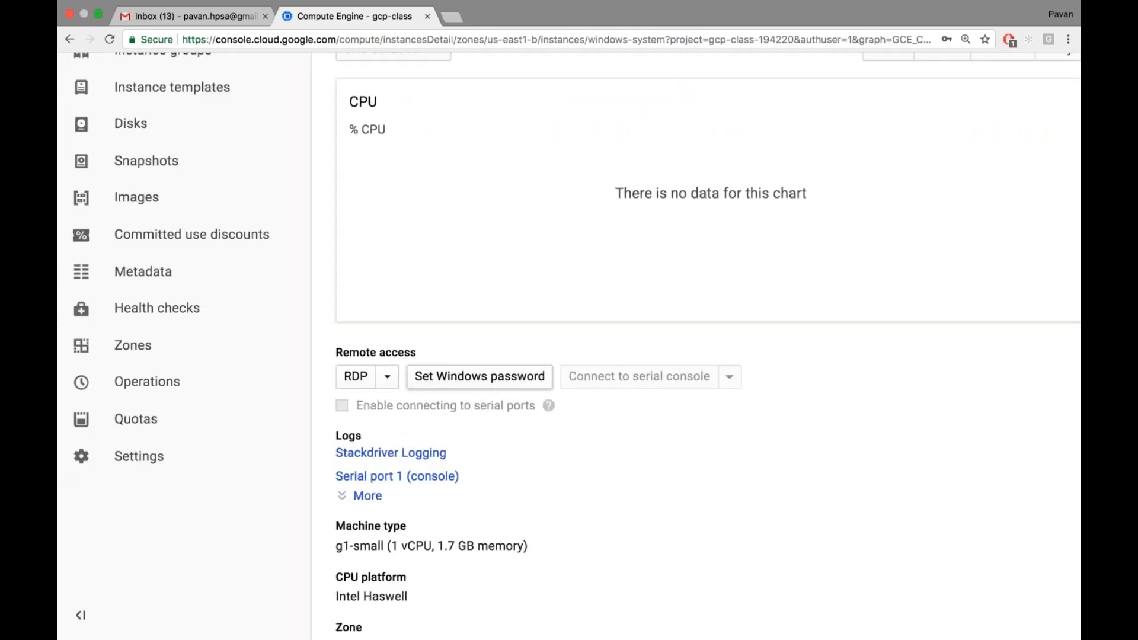
{"action": "left_click", "coordinate": [440, 385]}
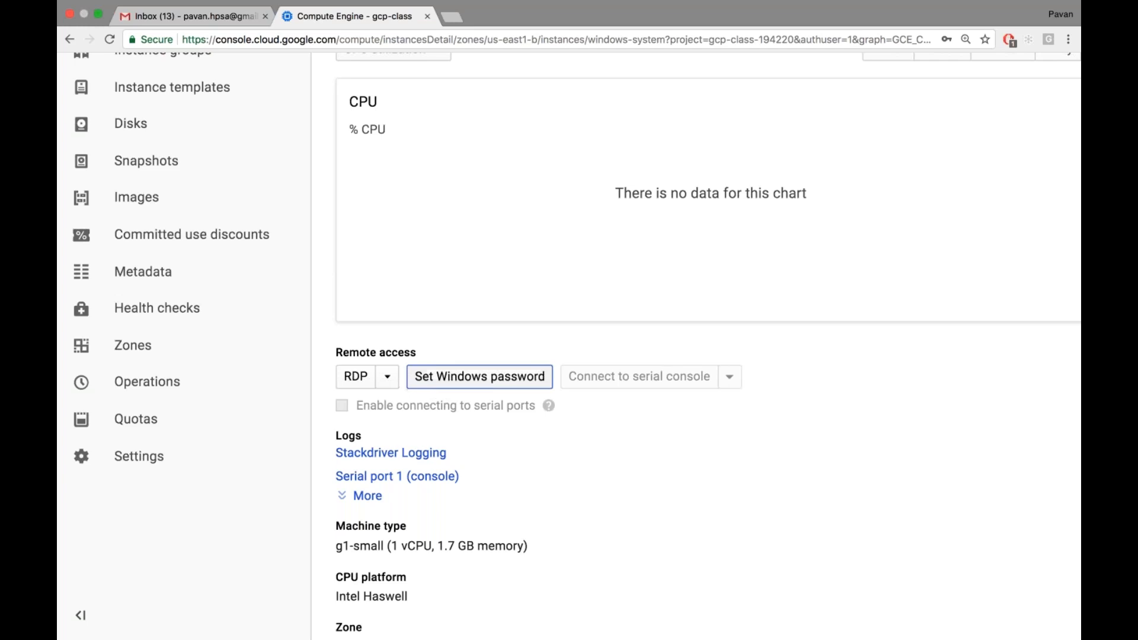
{"action": "scroll", "coordinate": [621, 321], "scroll_direction": "right", "scroll_amount": 5}
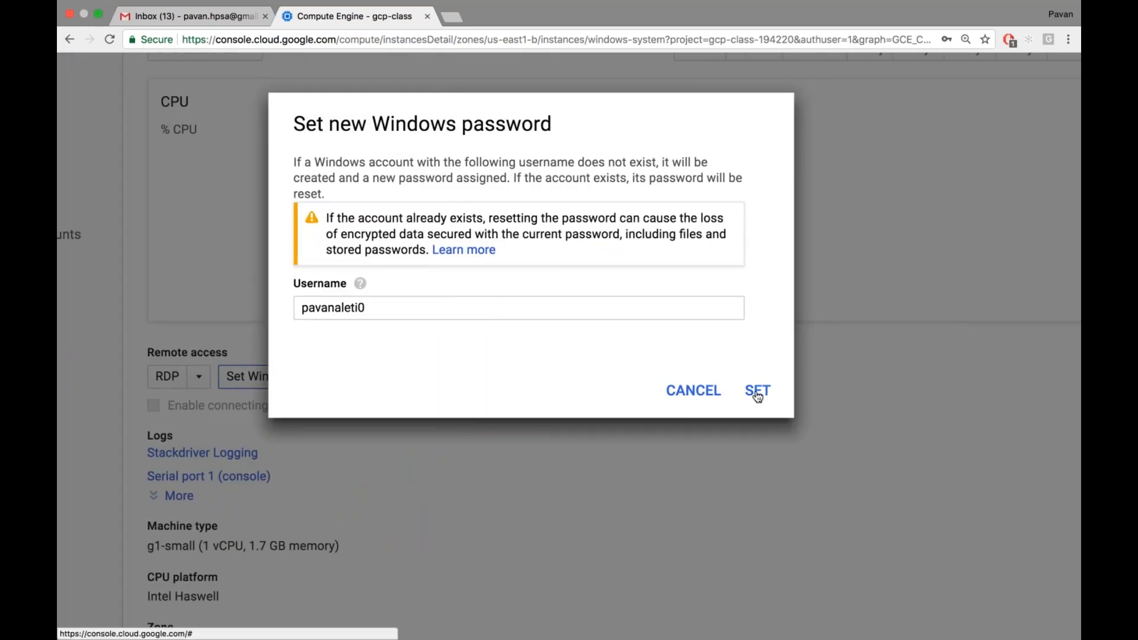
{"action": "left_click", "coordinate": [757, 392]}
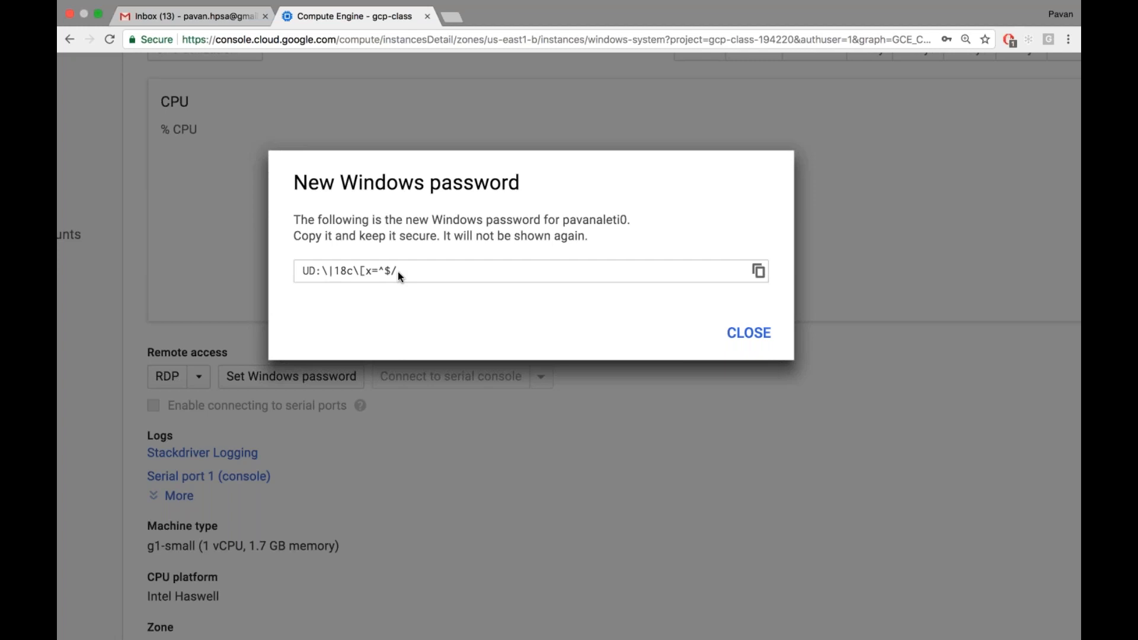
Copy the generated Windows password and close its dialog.
{"action": "left_click", "coordinate": [758, 271]}
{"action": "left_click", "coordinate": [759, 271]}
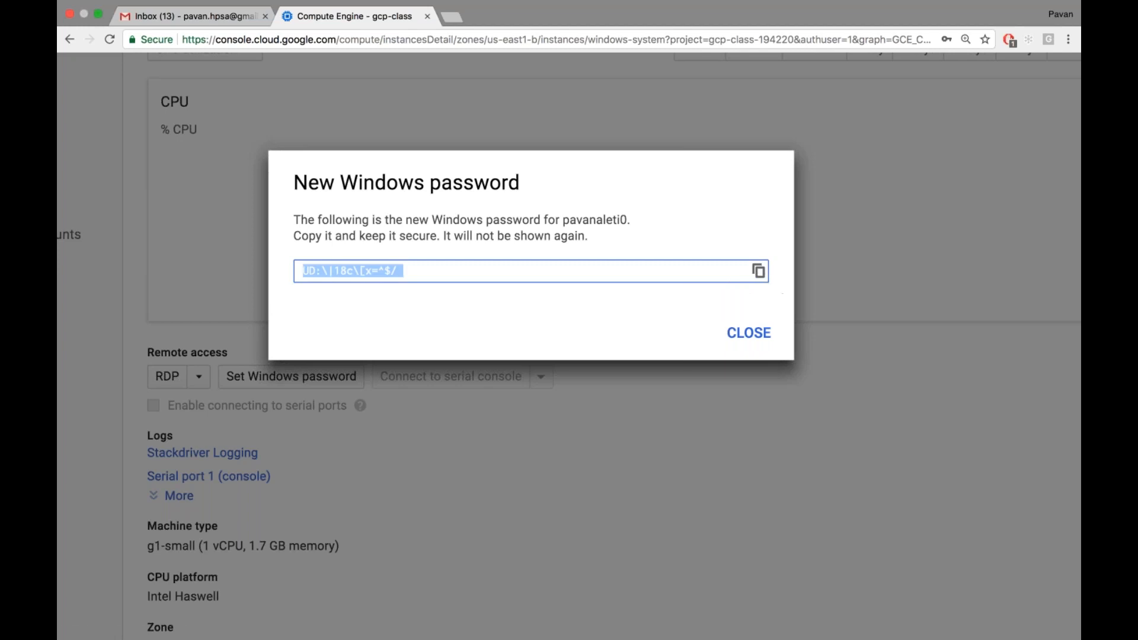
{"action": "left_click", "coordinate": [747, 333]}
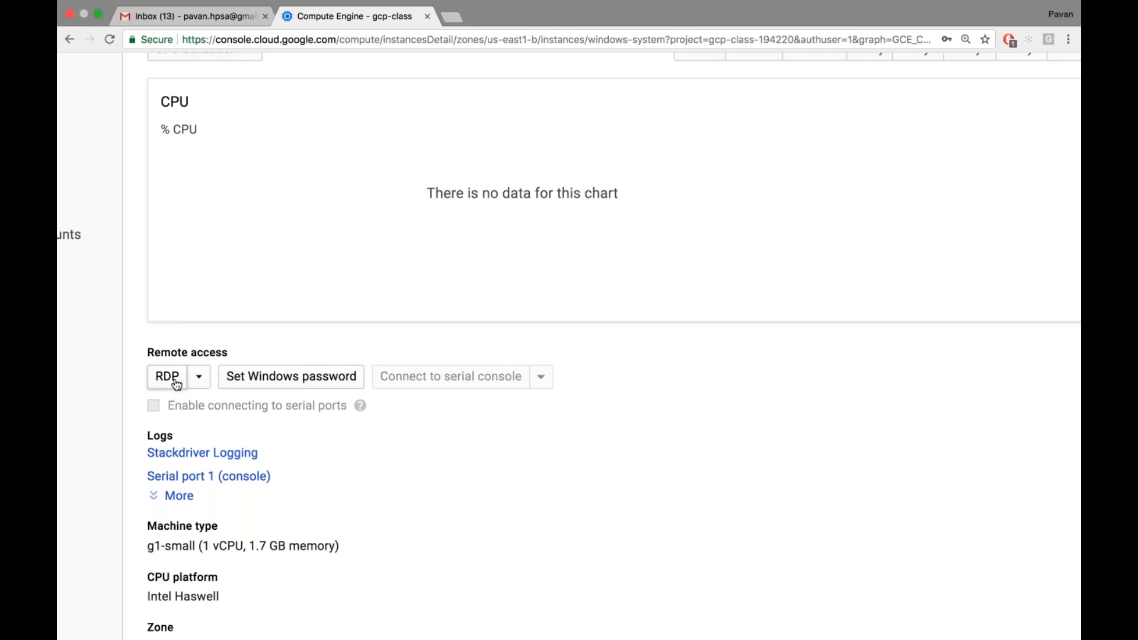
Open the RDP options under Remote access for the windows-system instance.
{"action": "scroll", "coordinate": [176, 384], "scroll_direction": "down", "scroll_amount": 5}
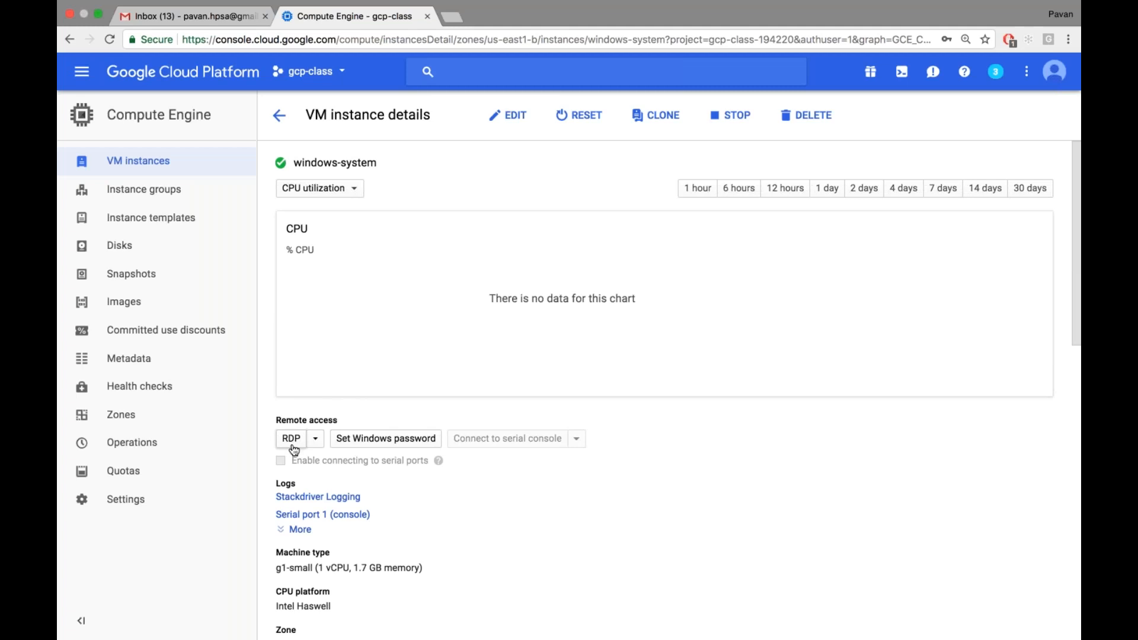
{"action": "scroll", "coordinate": [294, 449], "scroll_direction": "up", "scroll_amount": 5}
{"action": "left_click", "coordinate": [277, 384]}
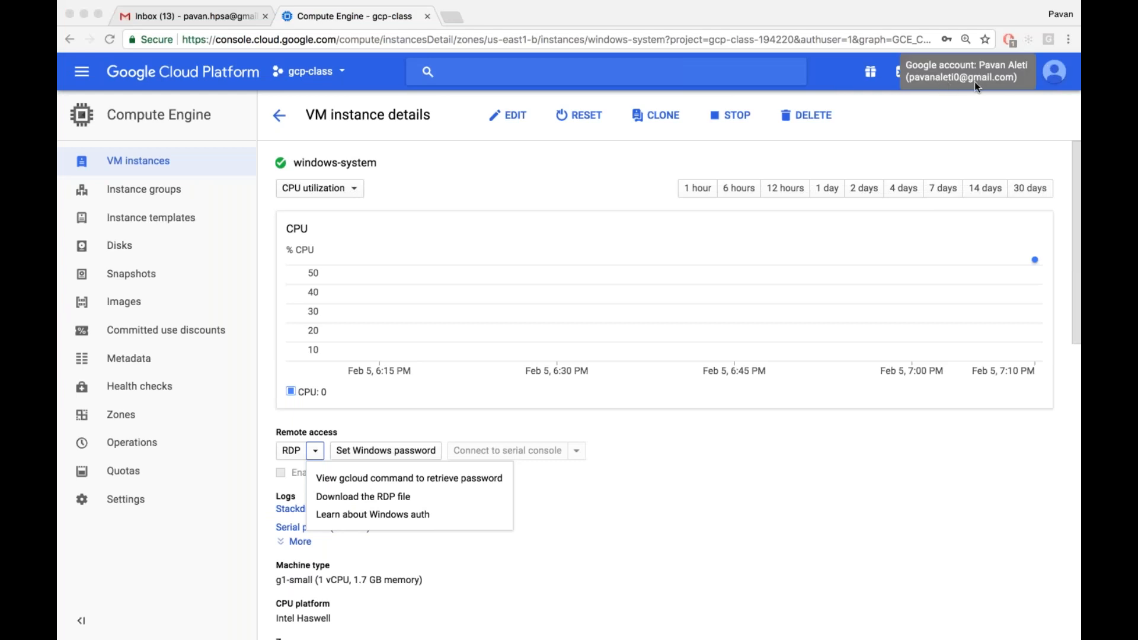
{"action": "left_click", "coordinate": [929, 142]}
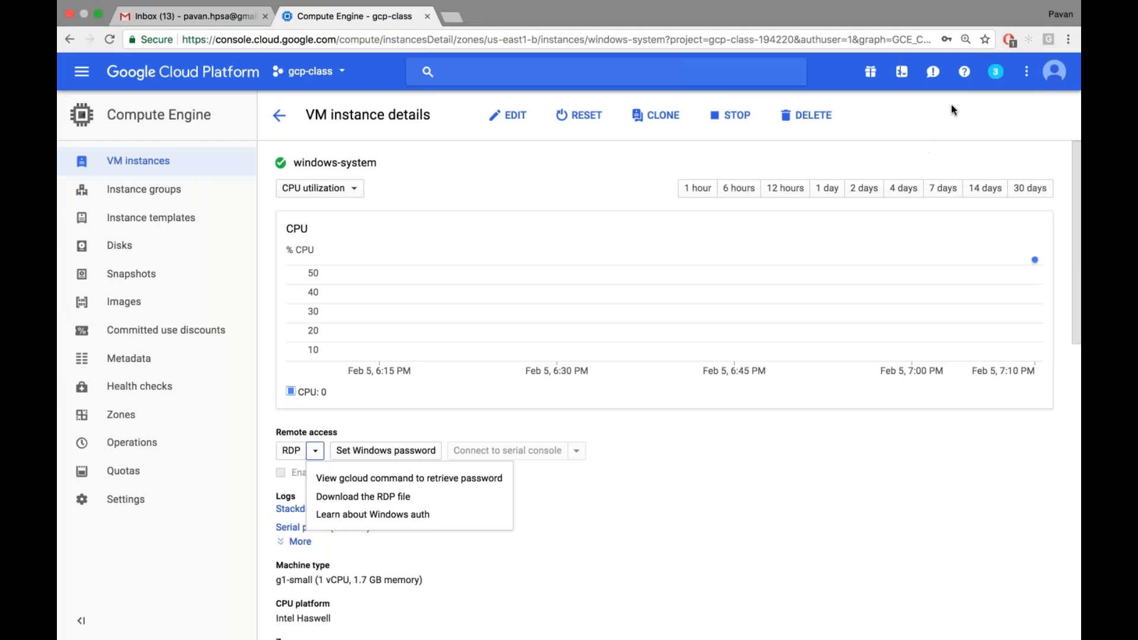
Check the prefilled username in the dialog for setting a new Windows password, and cancel the dialog.
{"action": "left_click", "coordinate": [388, 452]}
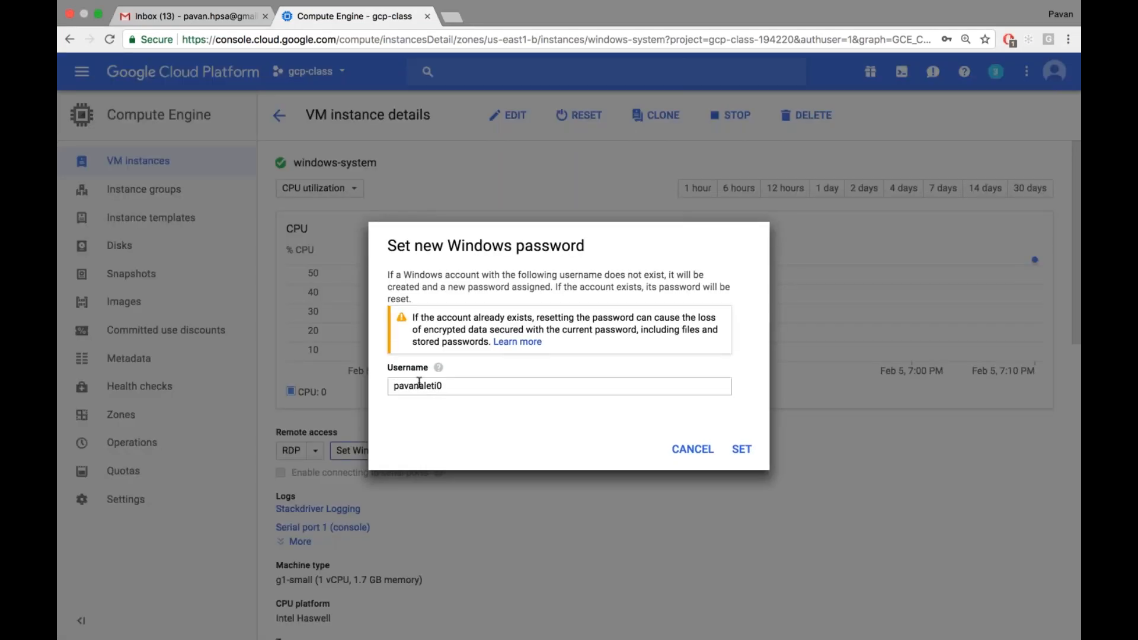
{"action": "scroll", "coordinate": [419, 393], "scroll_direction": "up", "scroll_amount": 5}
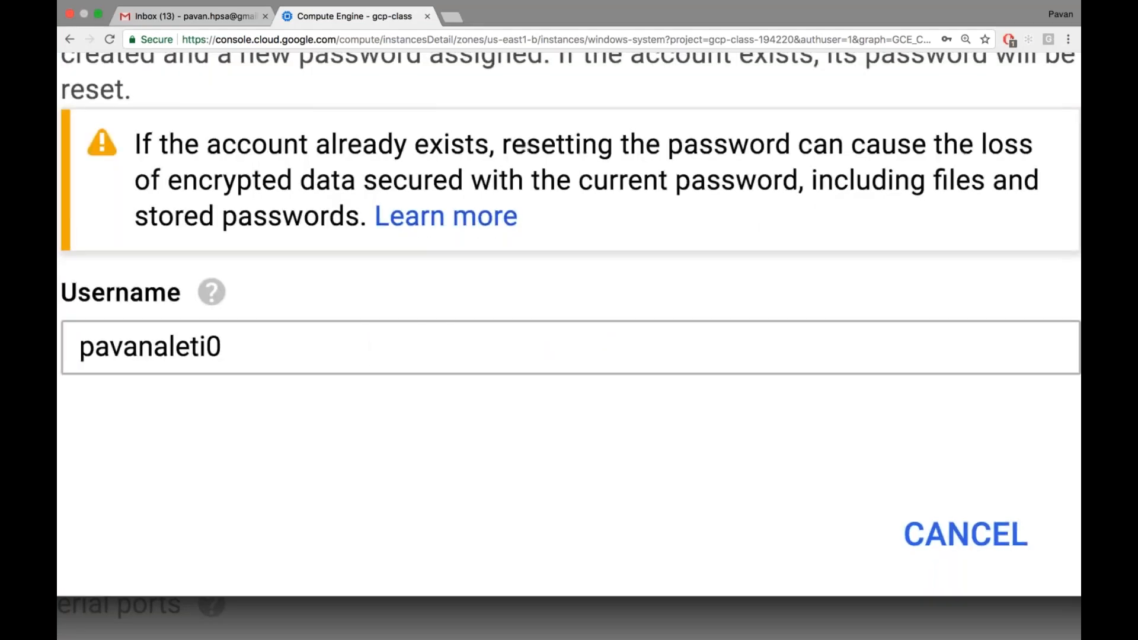
{"action": "double_click", "coordinate": [187, 349]}
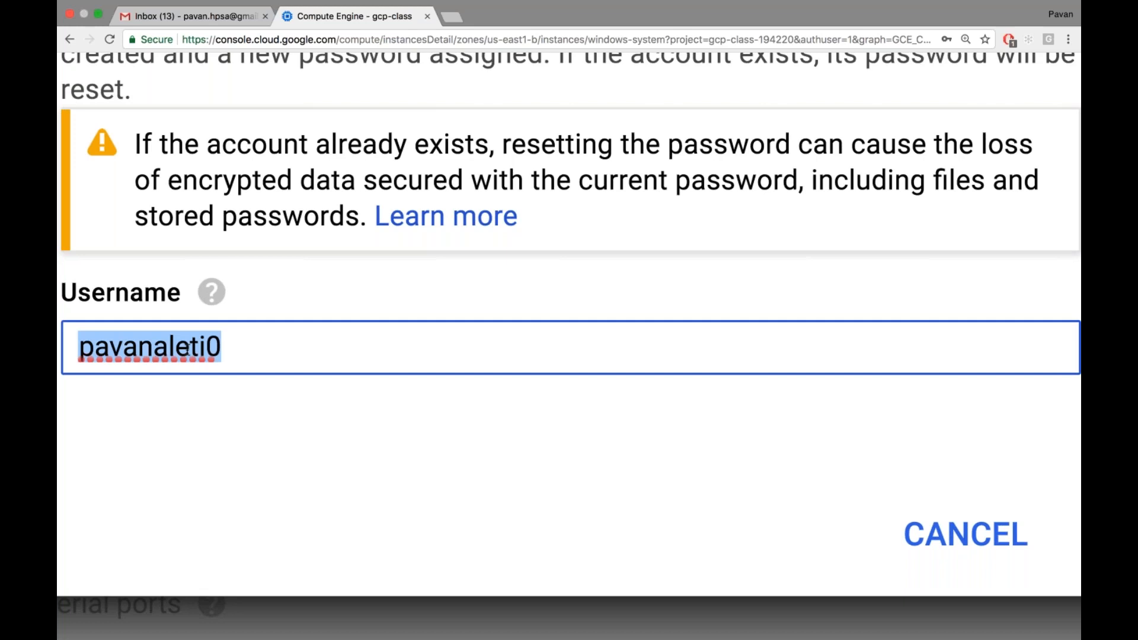
{"action": "scroll", "coordinate": [187, 348], "scroll_direction": "down", "scroll_amount": 5}
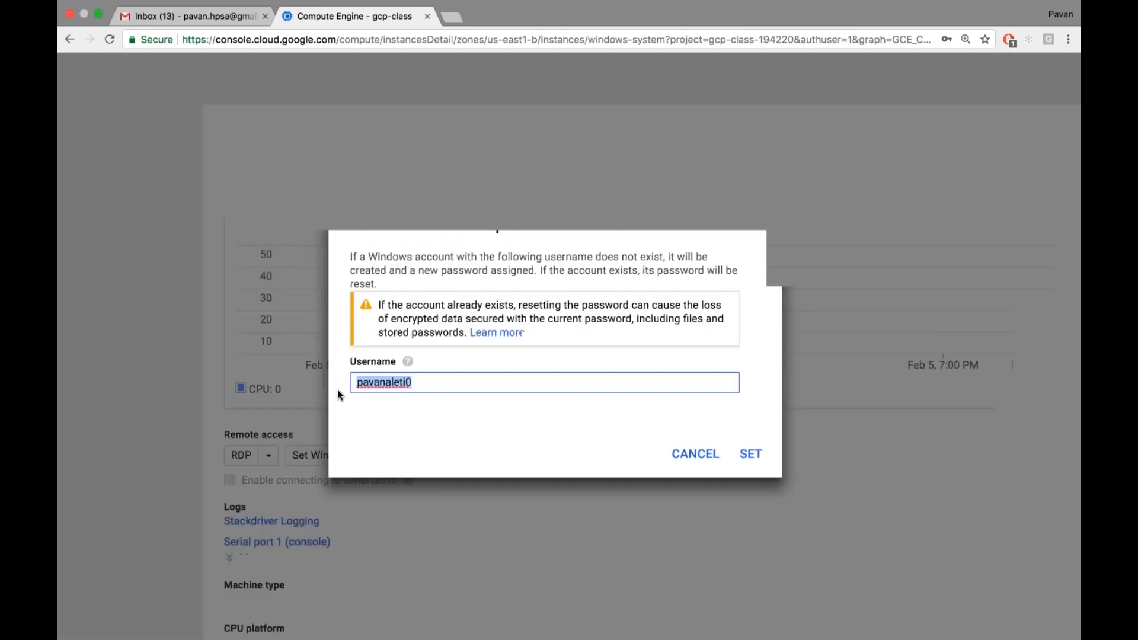
{"action": "left_click", "coordinate": [698, 457]}
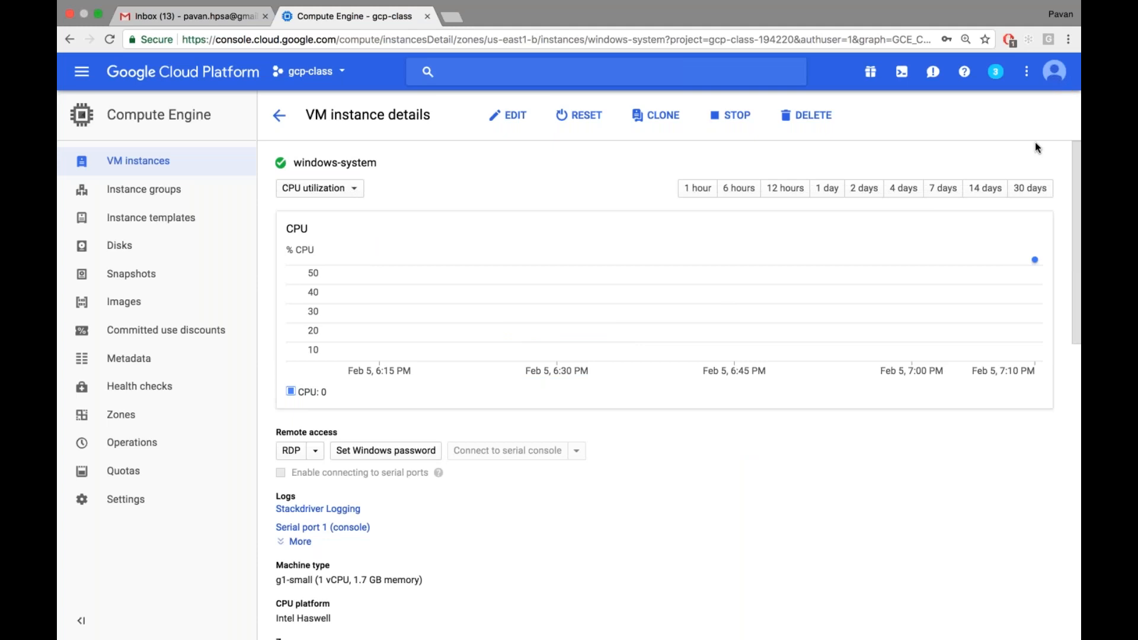
Download the RDP file for the windows-system instance and connect with it, accepting the unverified certificate.
{"action": "left_click", "coordinate": [315, 451]}
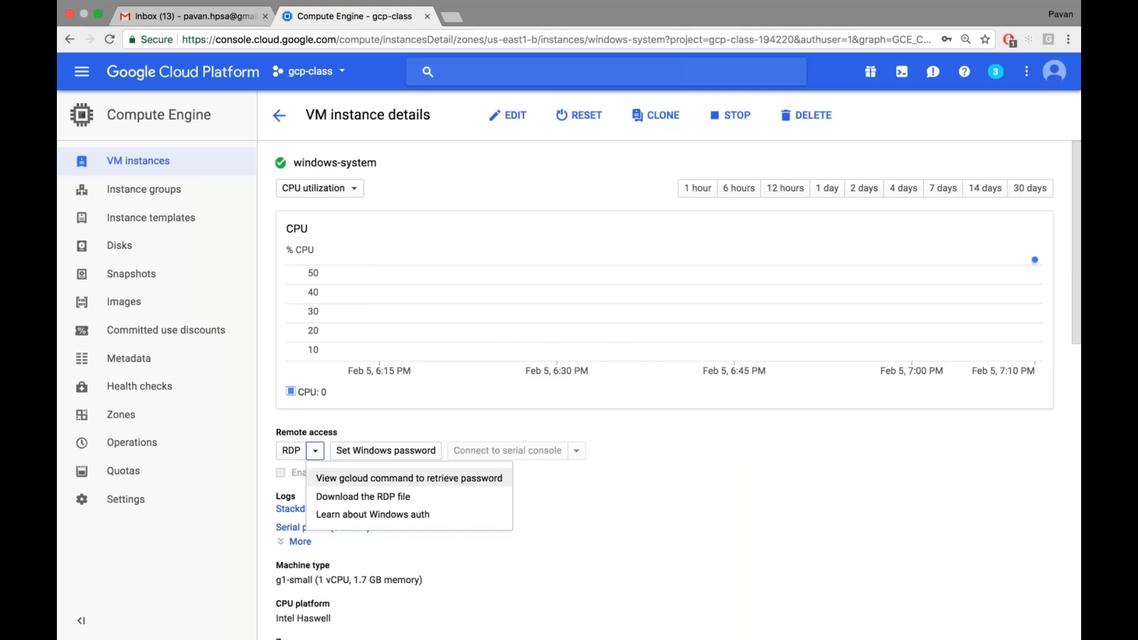
{"action": "left_click", "coordinate": [356, 498]}
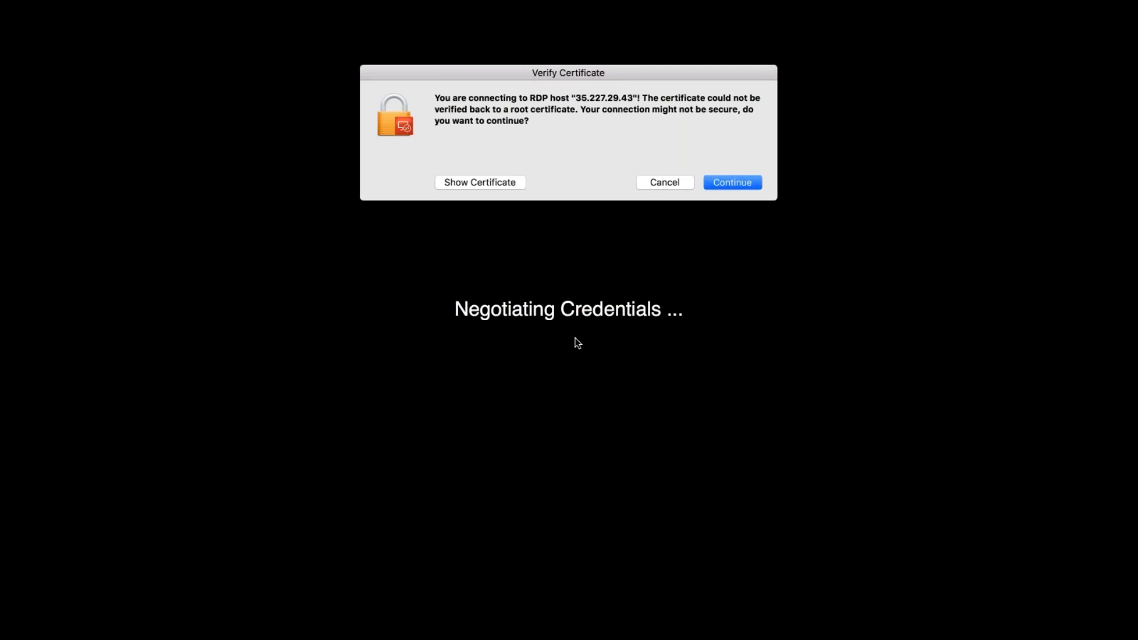
{"action": "left_click", "coordinate": [731, 184]}
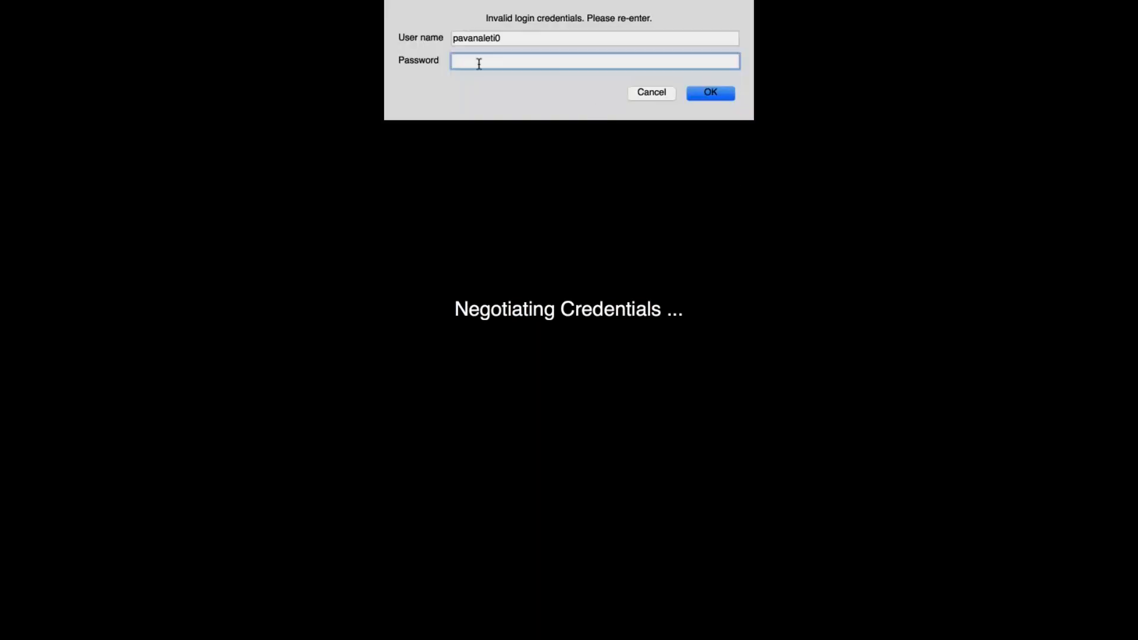
Sign in to the remote session with the copied account password and allow finding PCs and devices on the network.
{"action": "key", "text": "super+v"}
{"action": "left_click", "coordinate": [694, 96]}
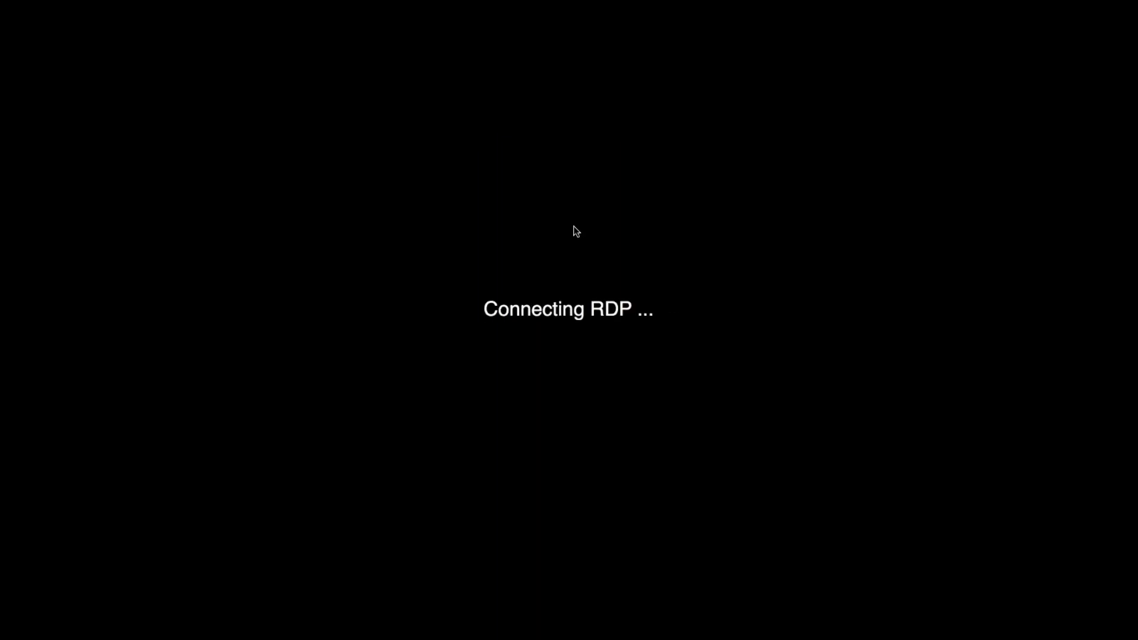
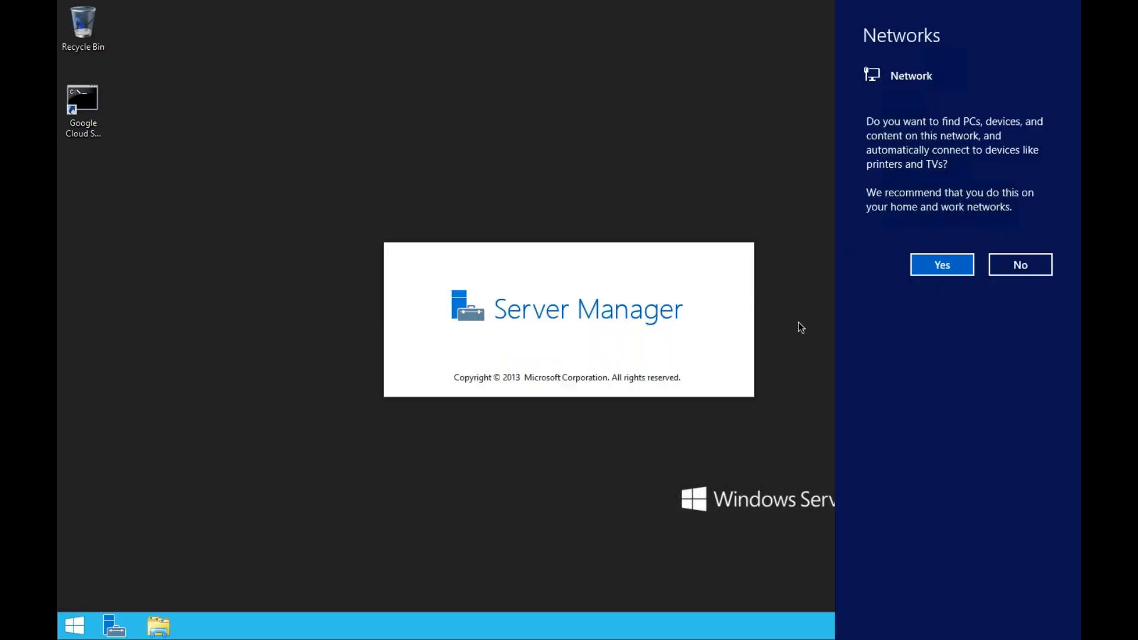
{"action": "left_click", "coordinate": [943, 265]}
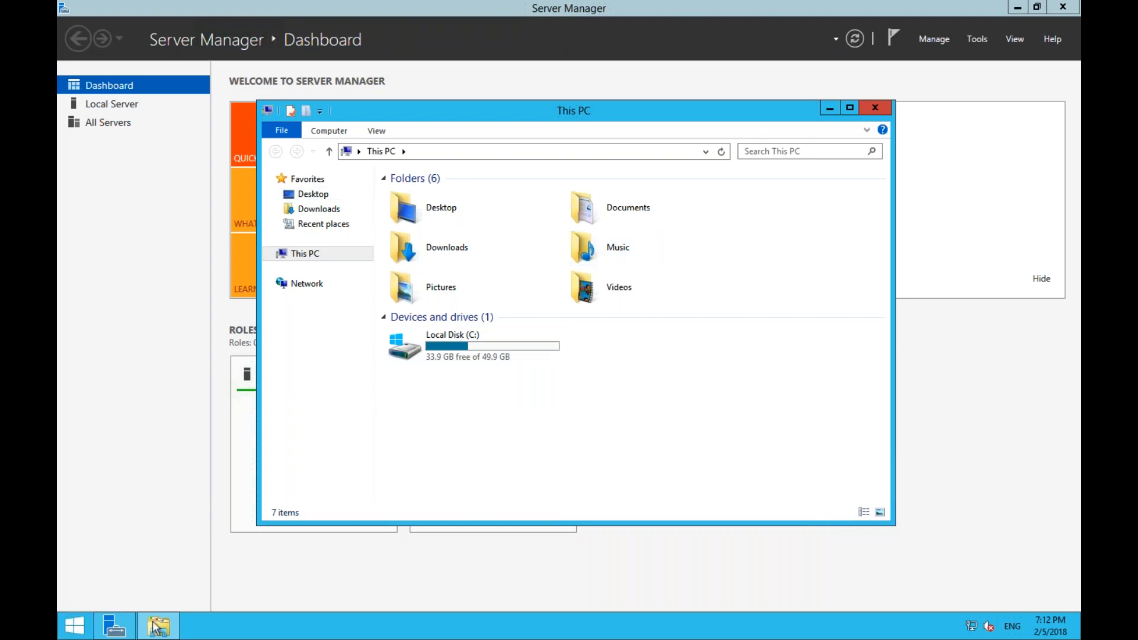
Open Windows PowerShell on the server and run the hostname command.
{"action": "left_click", "coordinate": [76, 632]}
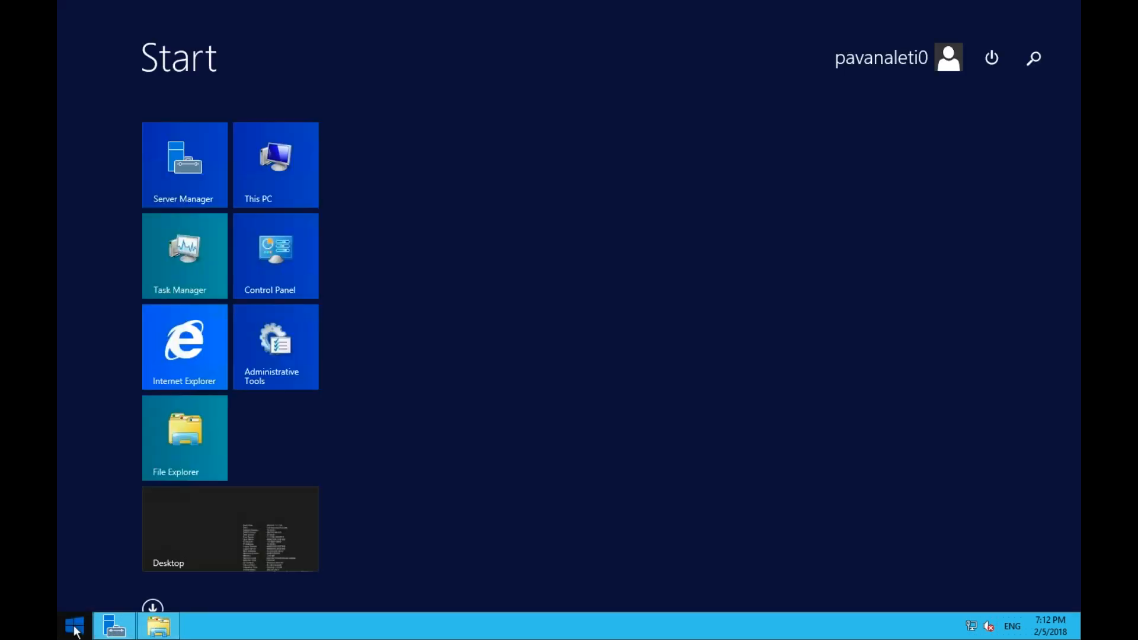
{"action": "type", "text": "powershell"}
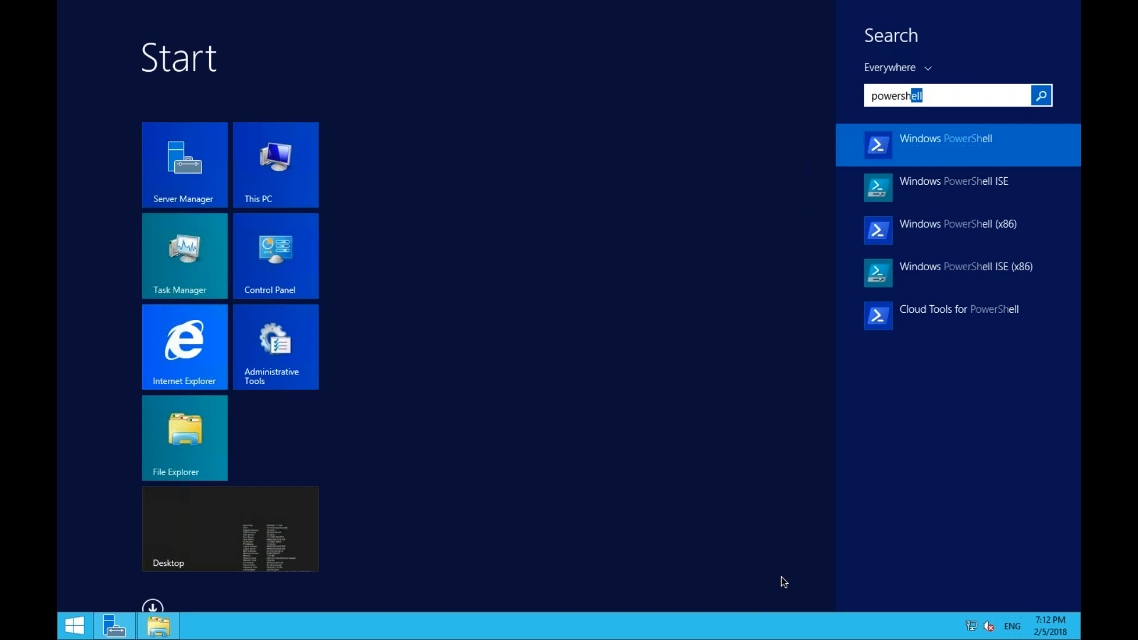
{"action": "key", "text": "Return"}
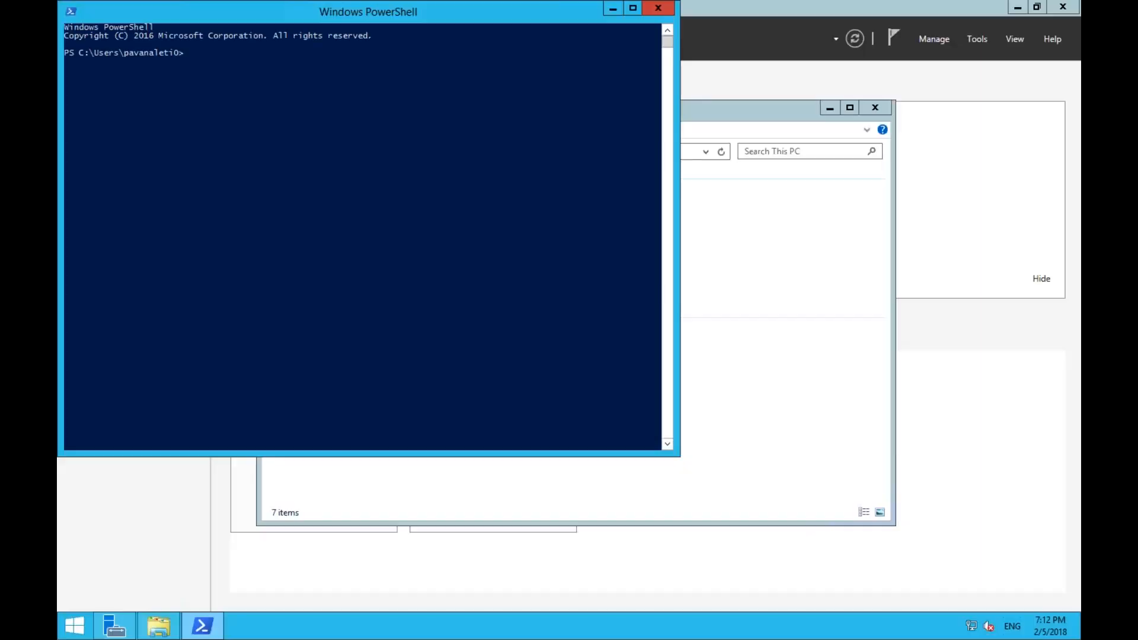
{"action": "type", "text": "hostname"}
{"action": "key", "text": "Return"}
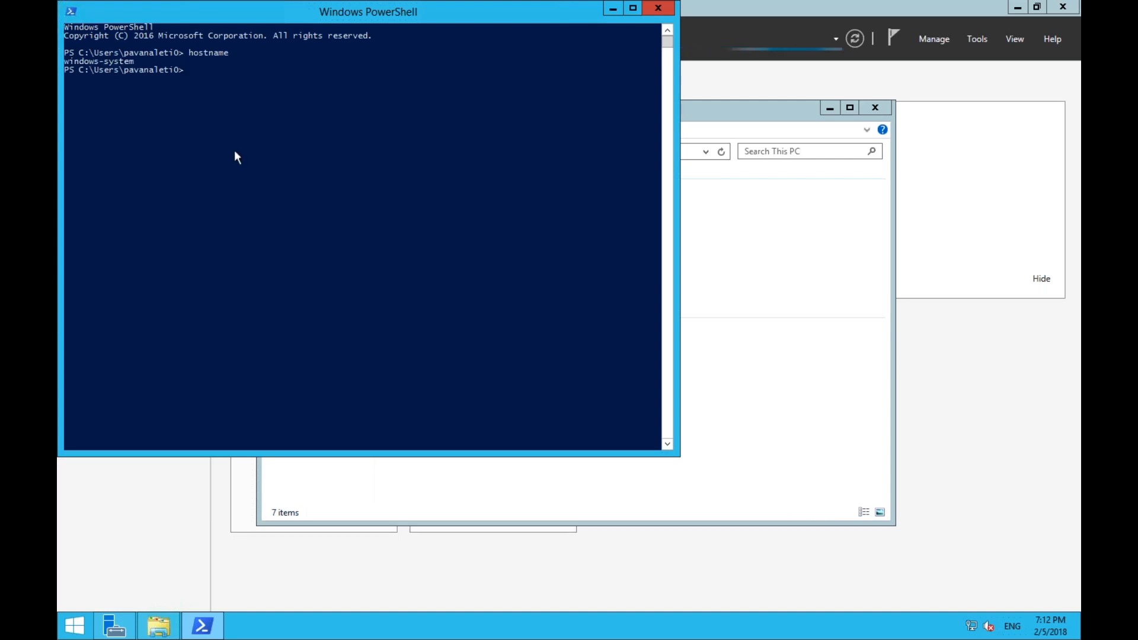
Highlight the host name in the command output and close the PowerShell window.
{"action": "left_click_drag", "start_coordinate": [132, 55], "coordinate": [72, 63]}
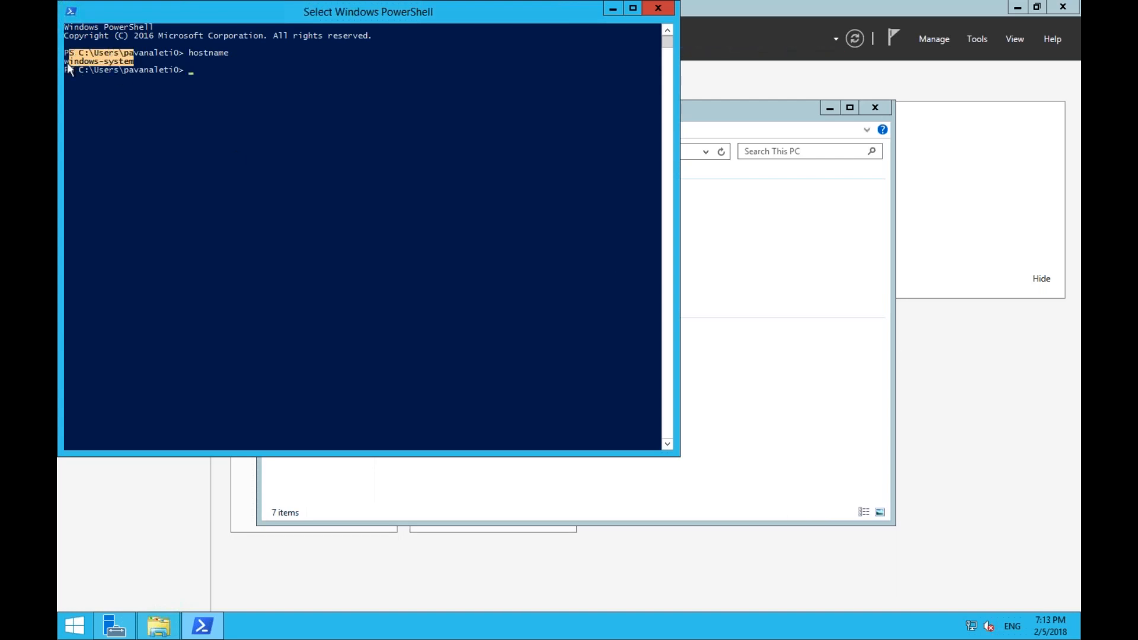
{"action": "left_click", "coordinate": [136, 96]}
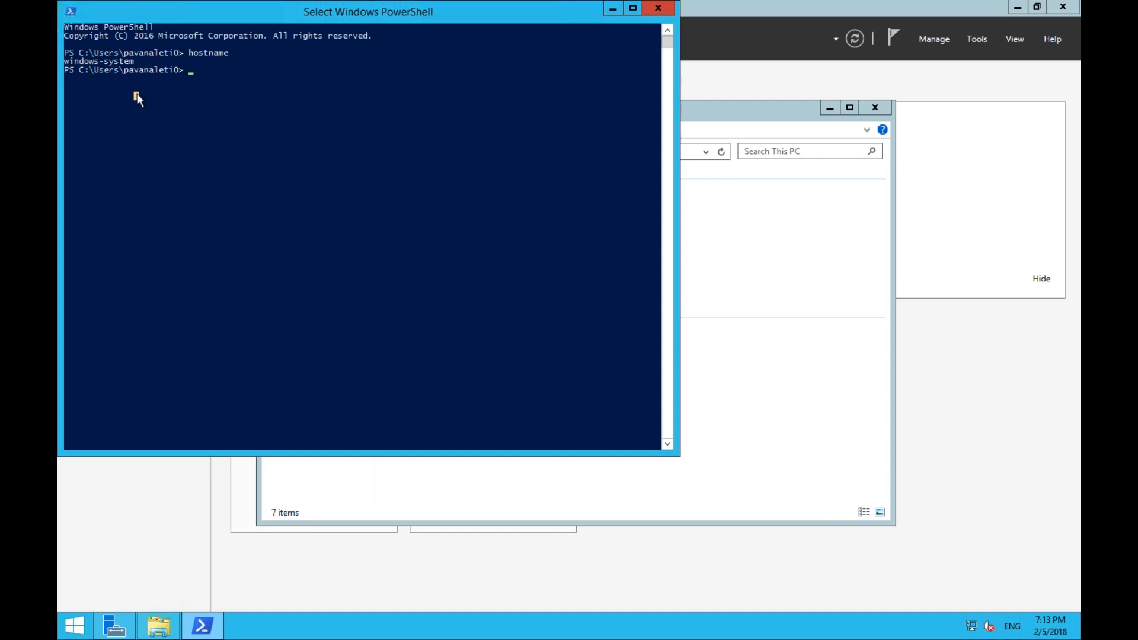
{"action": "left_click_drag", "start_coordinate": [123, 60], "coordinate": [139, 61]}
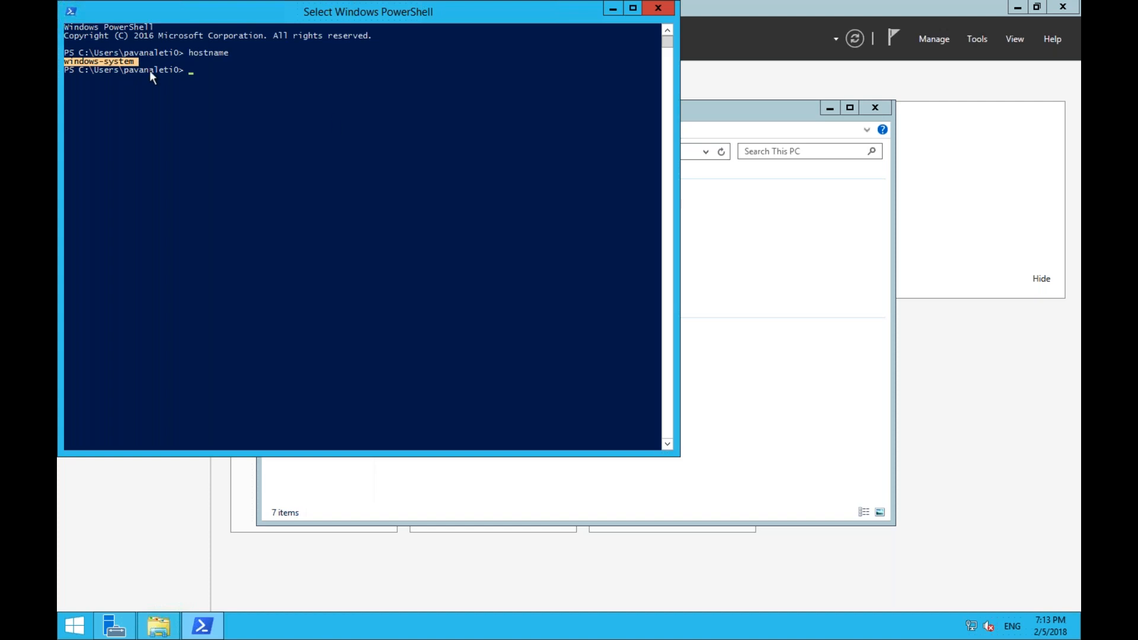
{"action": "left_click", "coordinate": [658, 9]}
Close the Microsoft Remote Desktop session and return to the VM instances list in the Google Cloud console.
{"action": "mouse_move", "coordinate": [179, 7]}
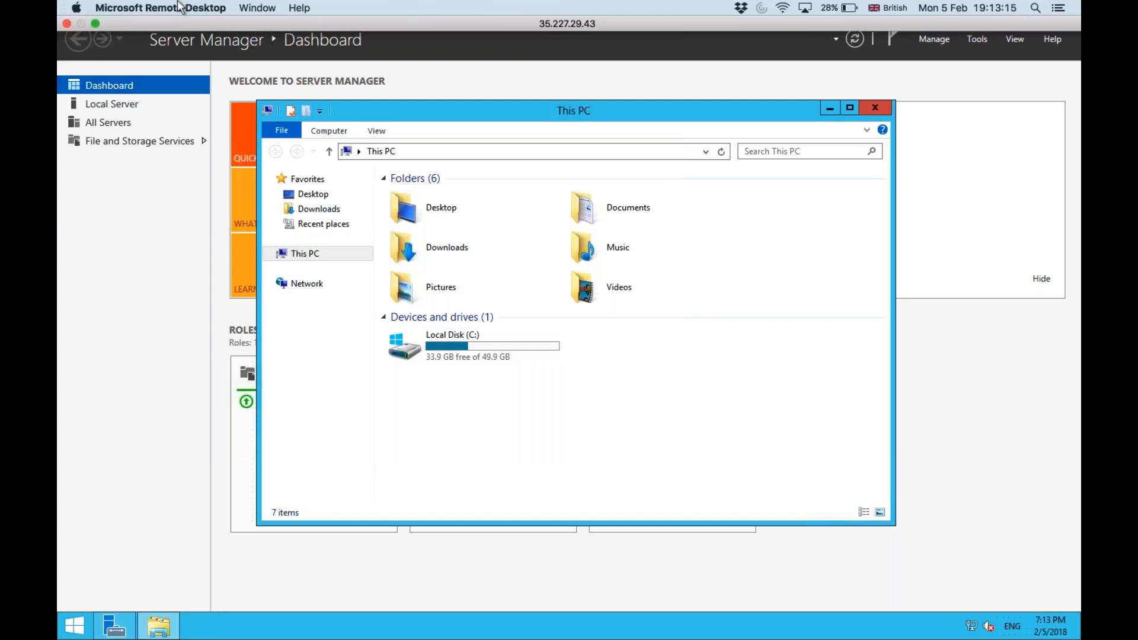
{"action": "left_click", "coordinate": [66, 23]}
{"action": "key", "text": "ctrl+Right"}
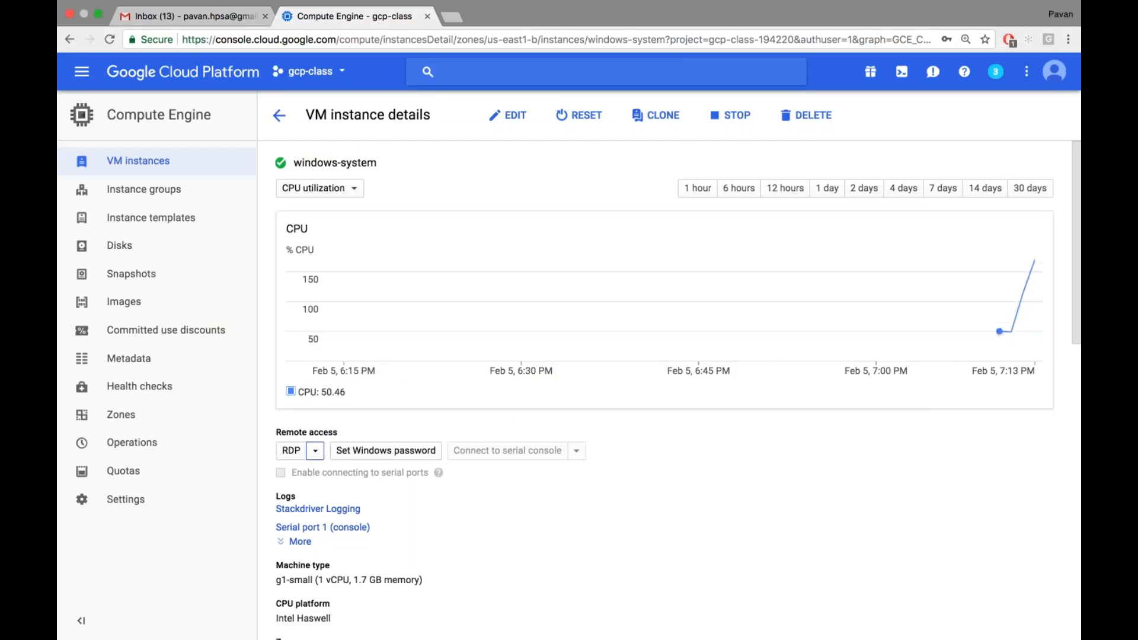
{"action": "left_click", "coordinate": [279, 115]}
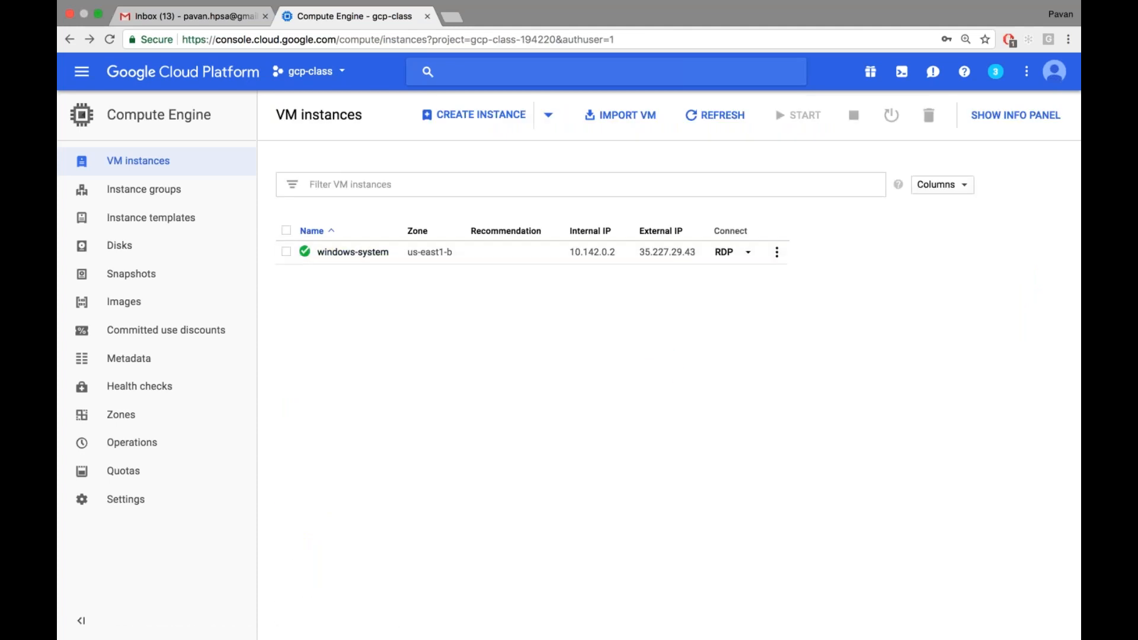
Review the windows-system disk's size and the Snapshots and Metadata pages, and return to the VM instances list.
{"action": "left_click", "coordinate": [115, 252]}
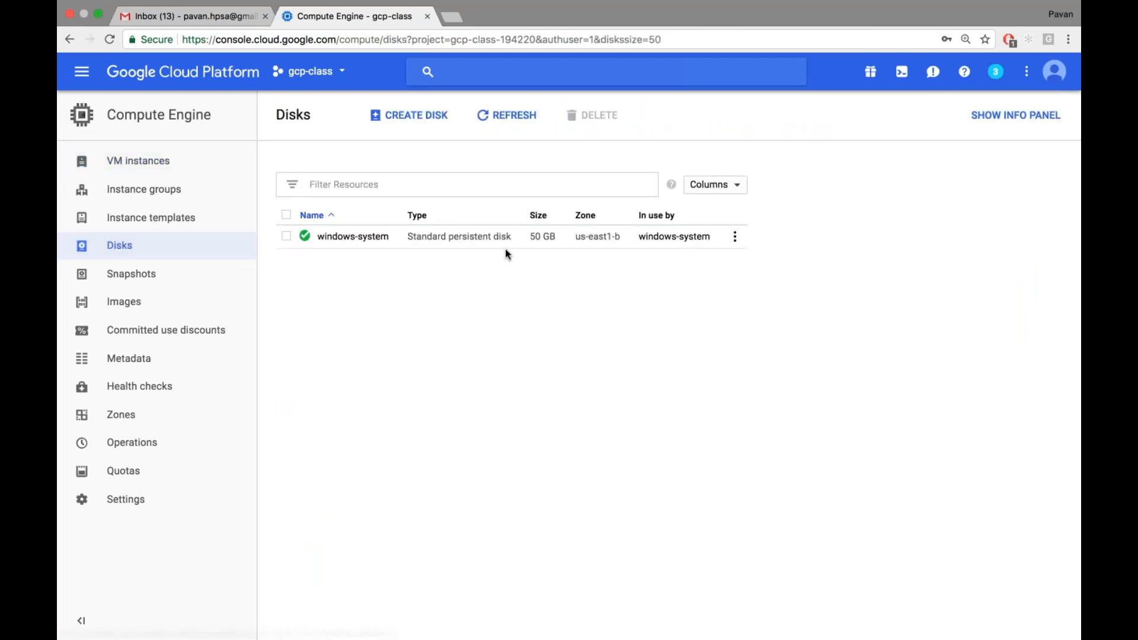
{"action": "left_click", "coordinate": [550, 242]}
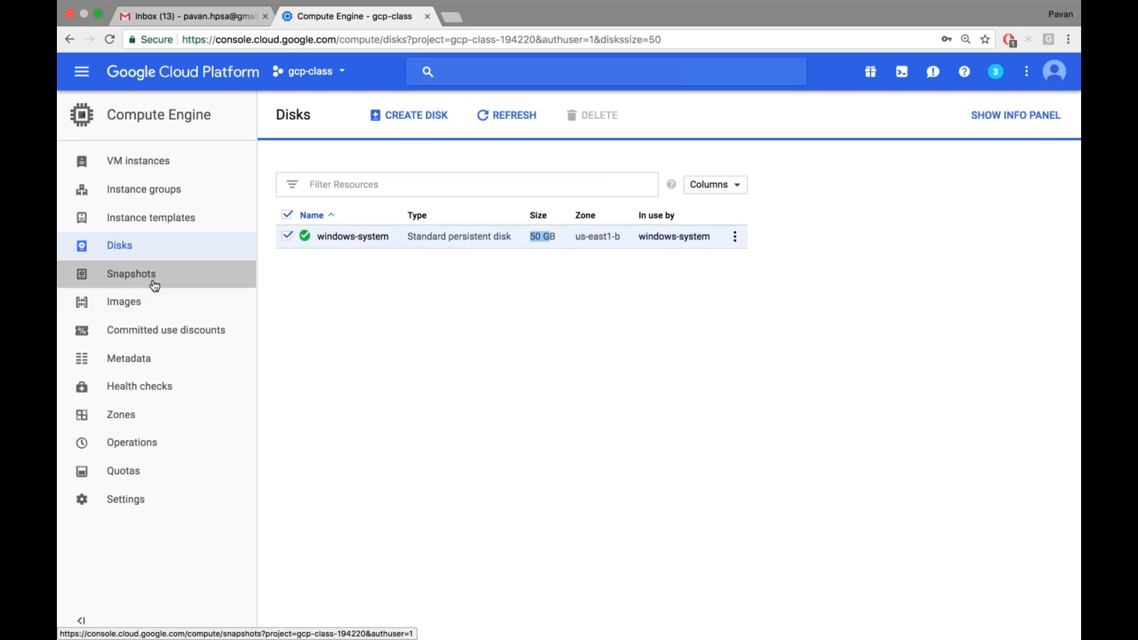
{"action": "left_click", "coordinate": [180, 286]}
{"action": "left_click", "coordinate": [152, 360]}
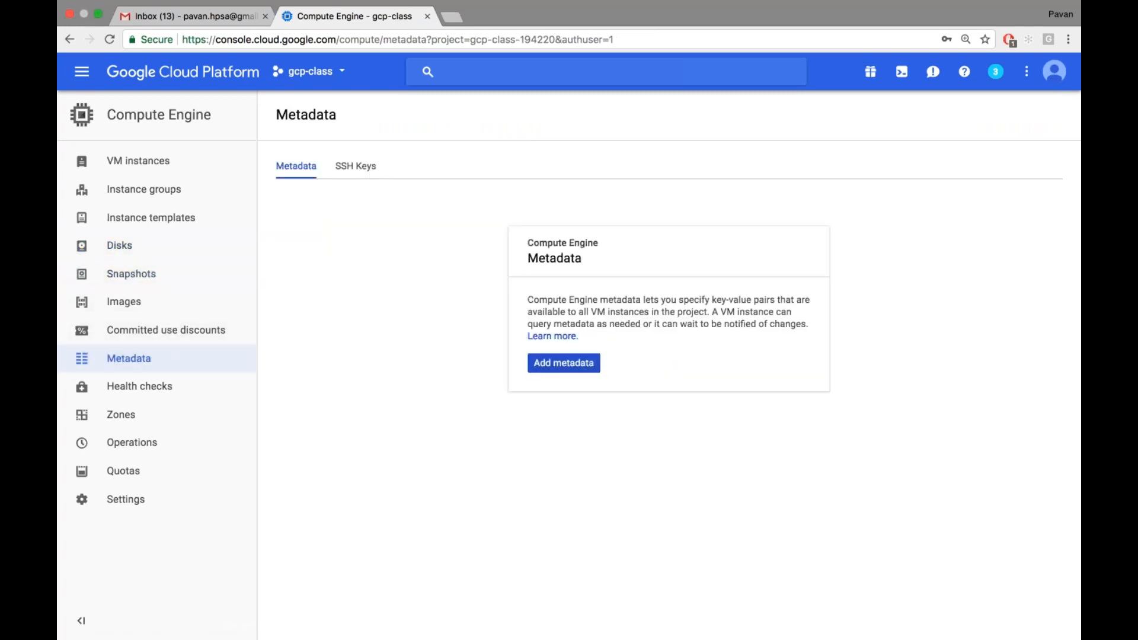
{"action": "left_click", "coordinate": [135, 171]}
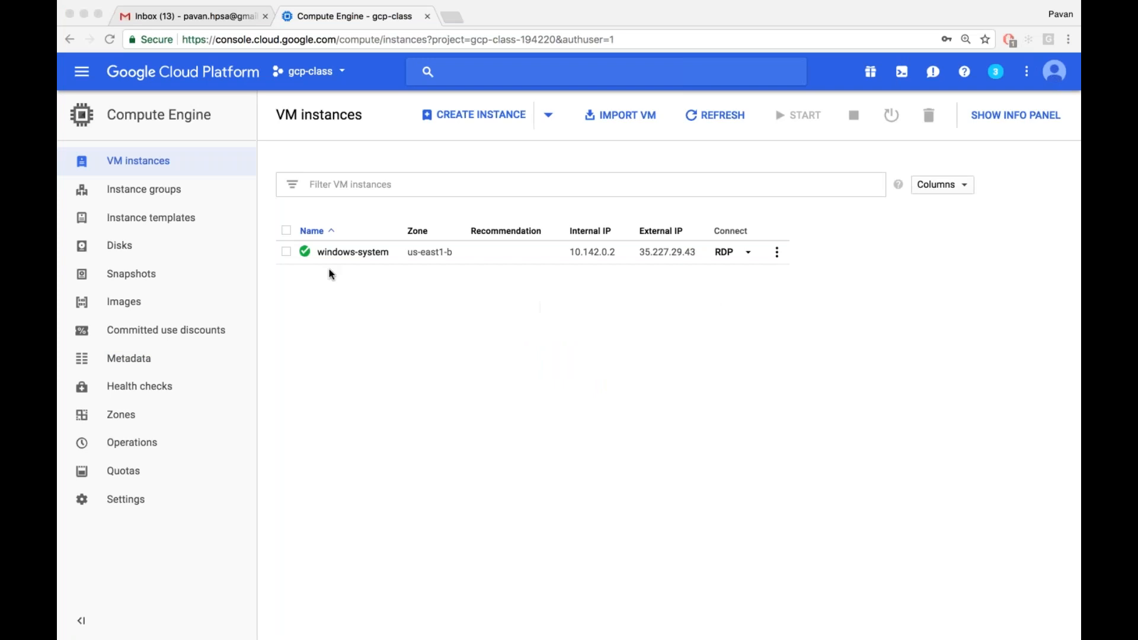
Stop the windows-system VM instance and confirm the shutdown.
{"action": "left_click", "coordinate": [286, 252]}
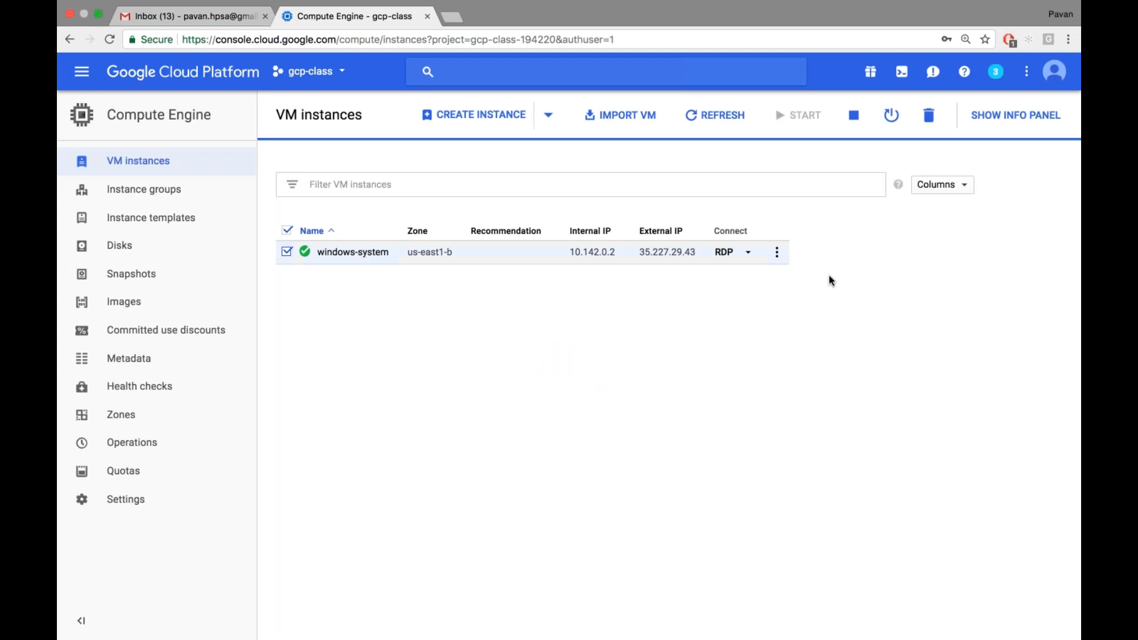
{"action": "left_click", "coordinate": [777, 254]}
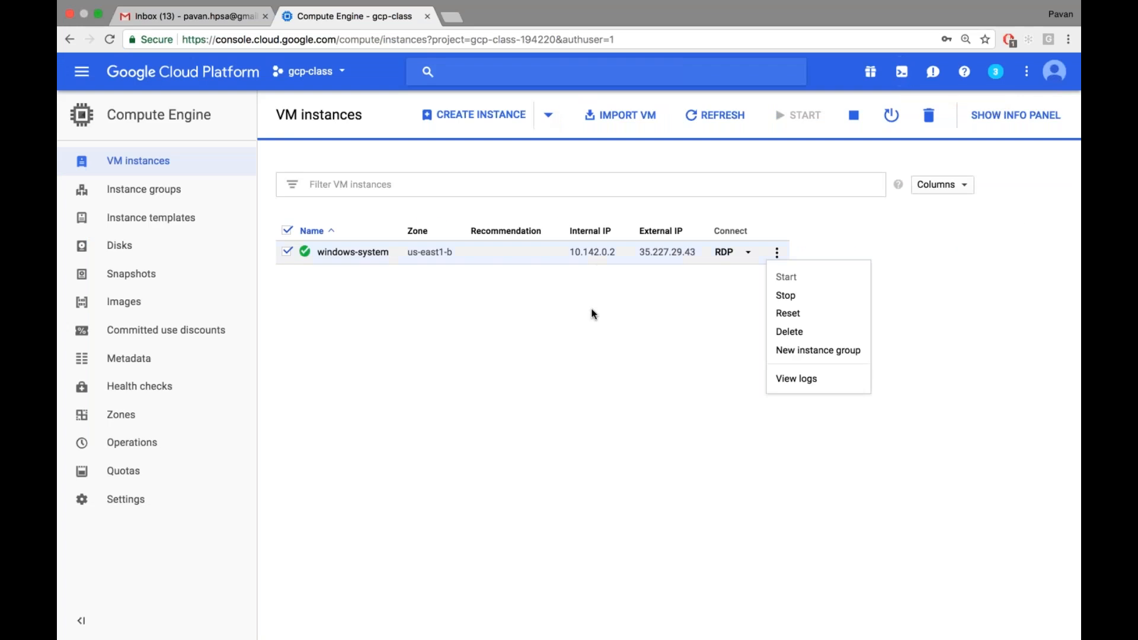
{"action": "left_click", "coordinate": [785, 304]}
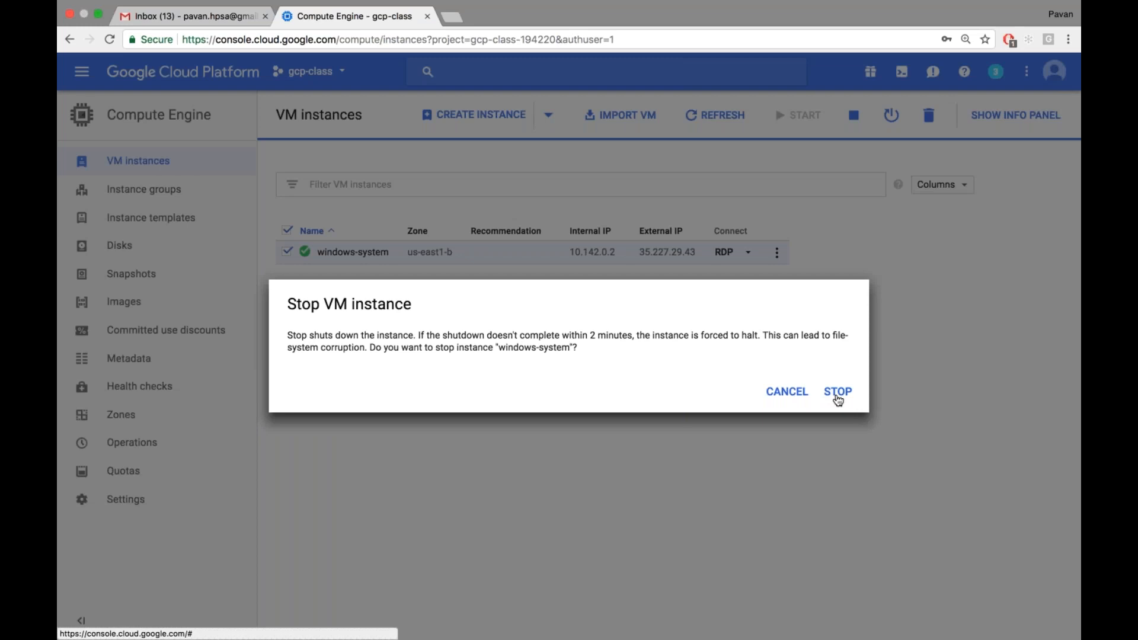
{"action": "left_click", "coordinate": [838, 394]}
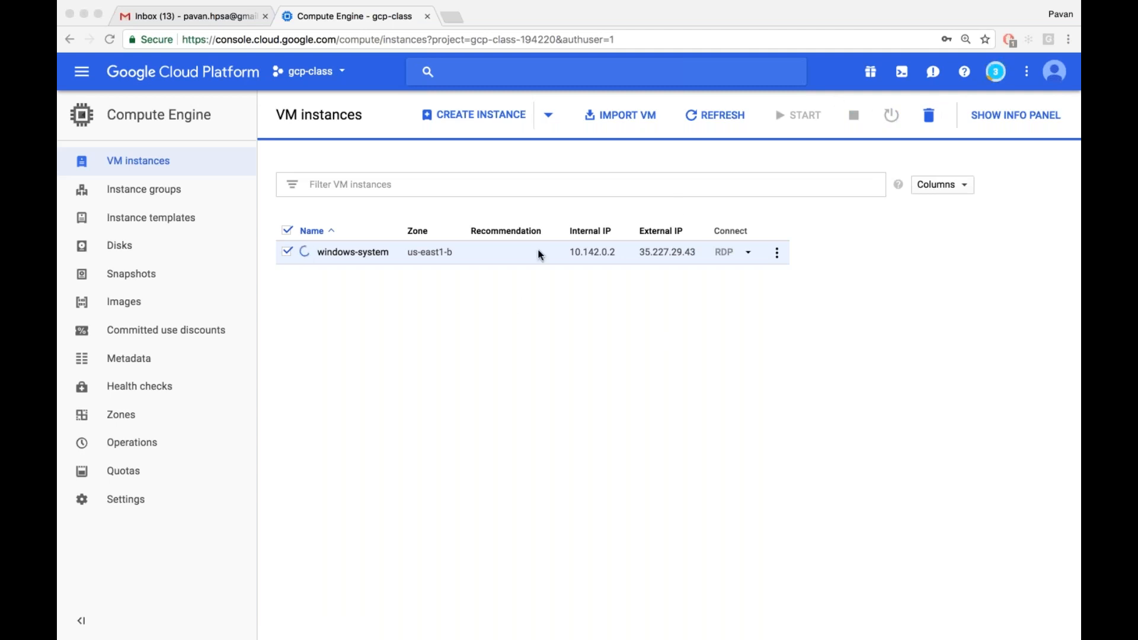
Refresh the VM instances list and check the status of the windows-system instance.
{"action": "left_click", "coordinate": [707, 121]}
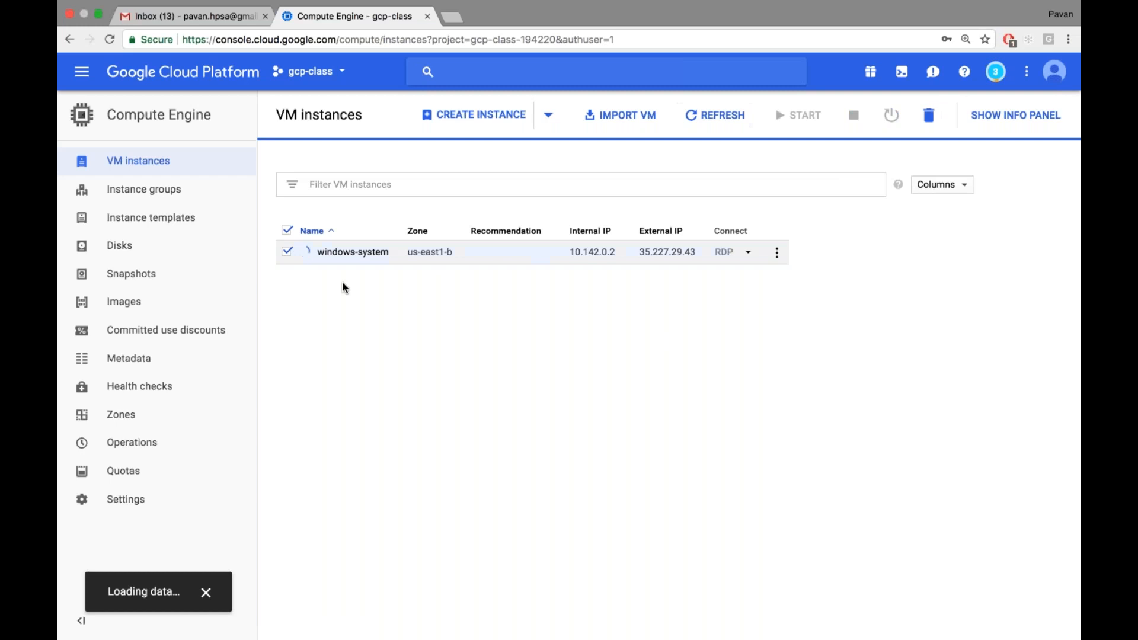
{"action": "left_click", "coordinate": [699, 113]}
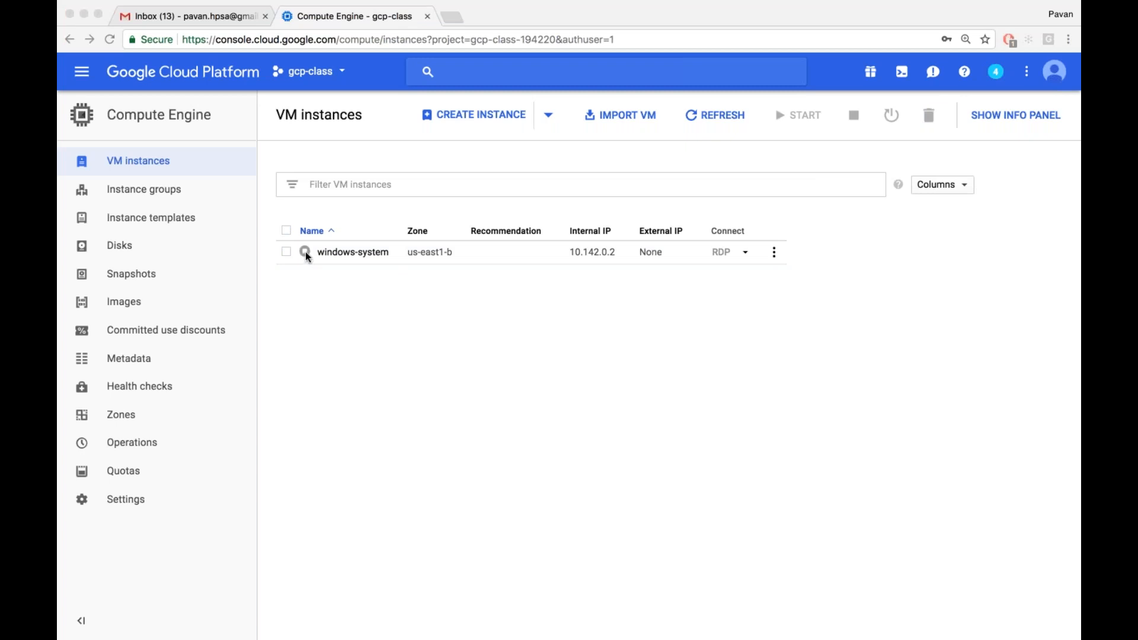
{"action": "left_click", "coordinate": [313, 284]}
{"action": "mouse_move", "coordinate": [306, 253]}
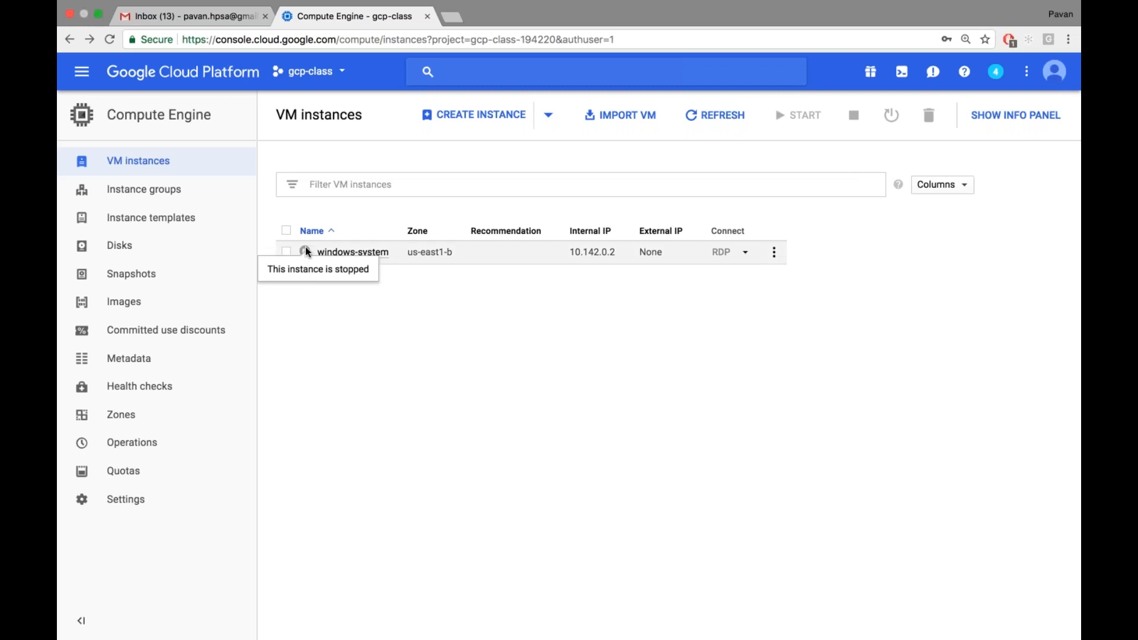
{"action": "left_click_drag", "start_coordinate": [279, 271], "coordinate": [368, 271]}
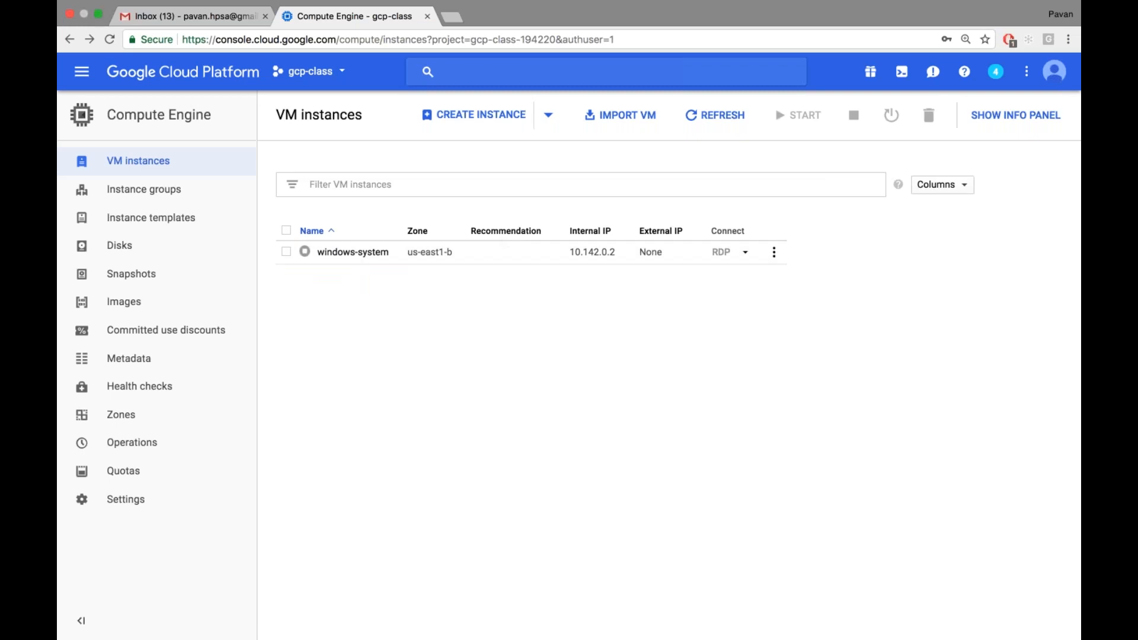
Check the Compute Engine disks list for the instance's disk and return to the VM instances list.
{"action": "left_click", "coordinate": [119, 244]}
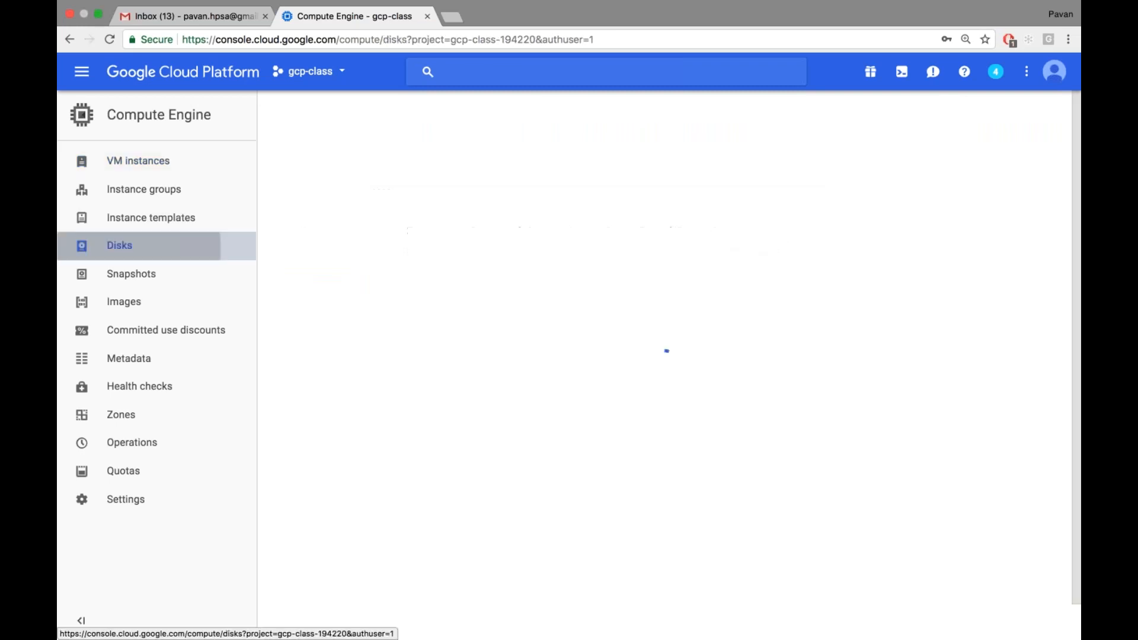
{"action": "mouse_move", "coordinate": [305, 238]}
{"action": "left_click", "coordinate": [144, 163]}
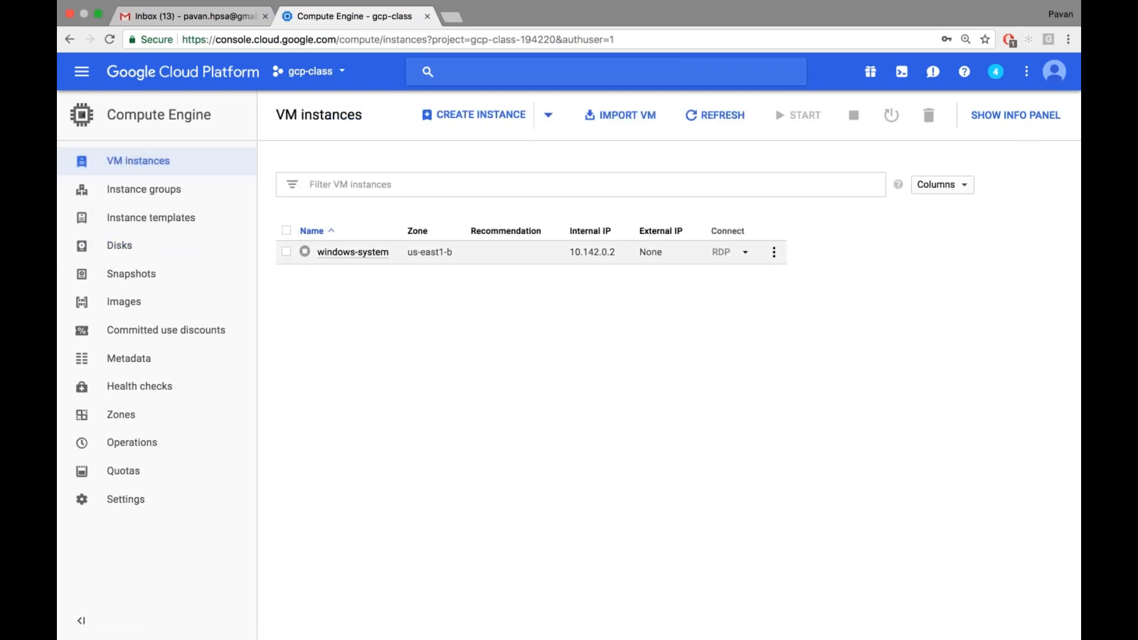
Delete the stopped windows-system VM instance and confirm the deletion.
{"action": "left_click", "coordinate": [286, 252]}
{"action": "left_click", "coordinate": [774, 251]}
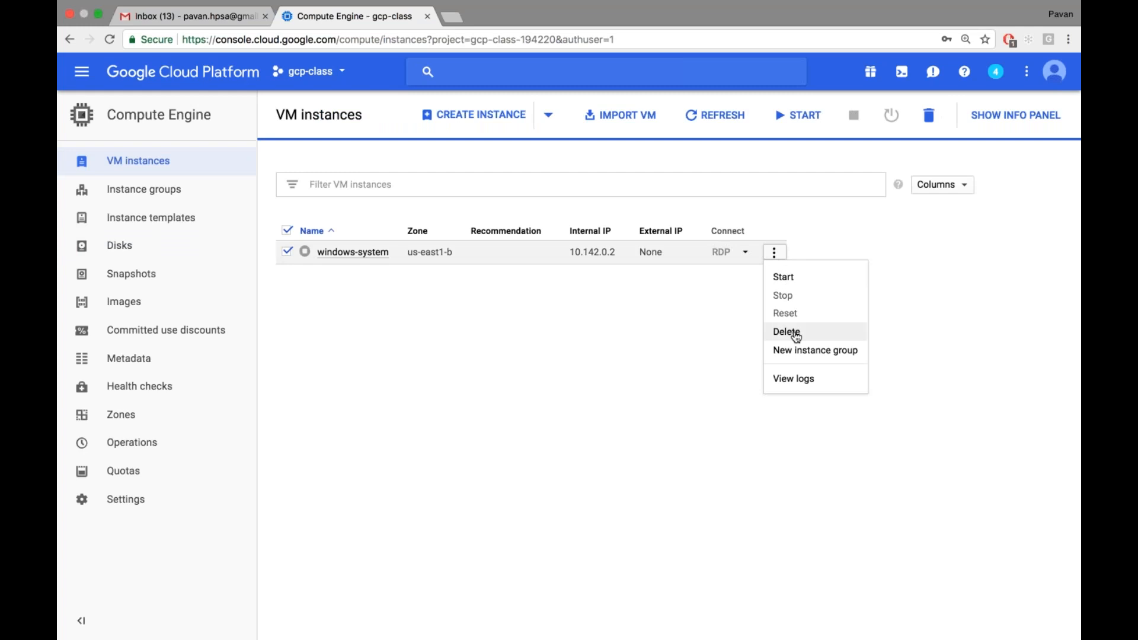
{"action": "left_click", "coordinate": [774, 253]}
{"action": "left_click", "coordinate": [775, 255]}
{"action": "left_click", "coordinate": [785, 332]}
{"action": "left_click", "coordinate": [783, 386]}
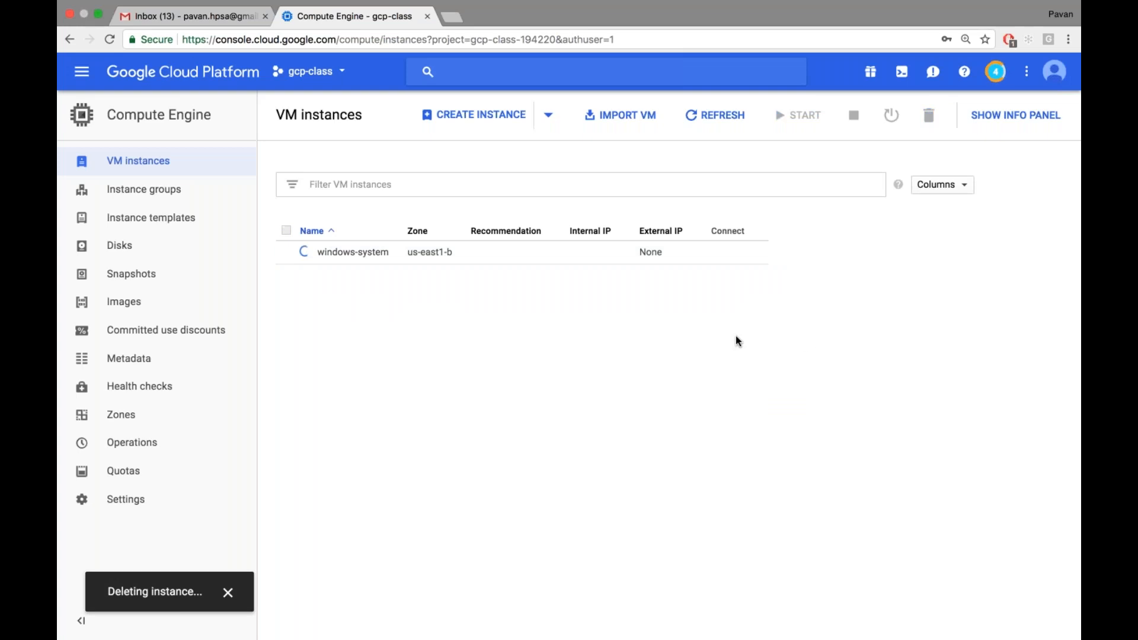